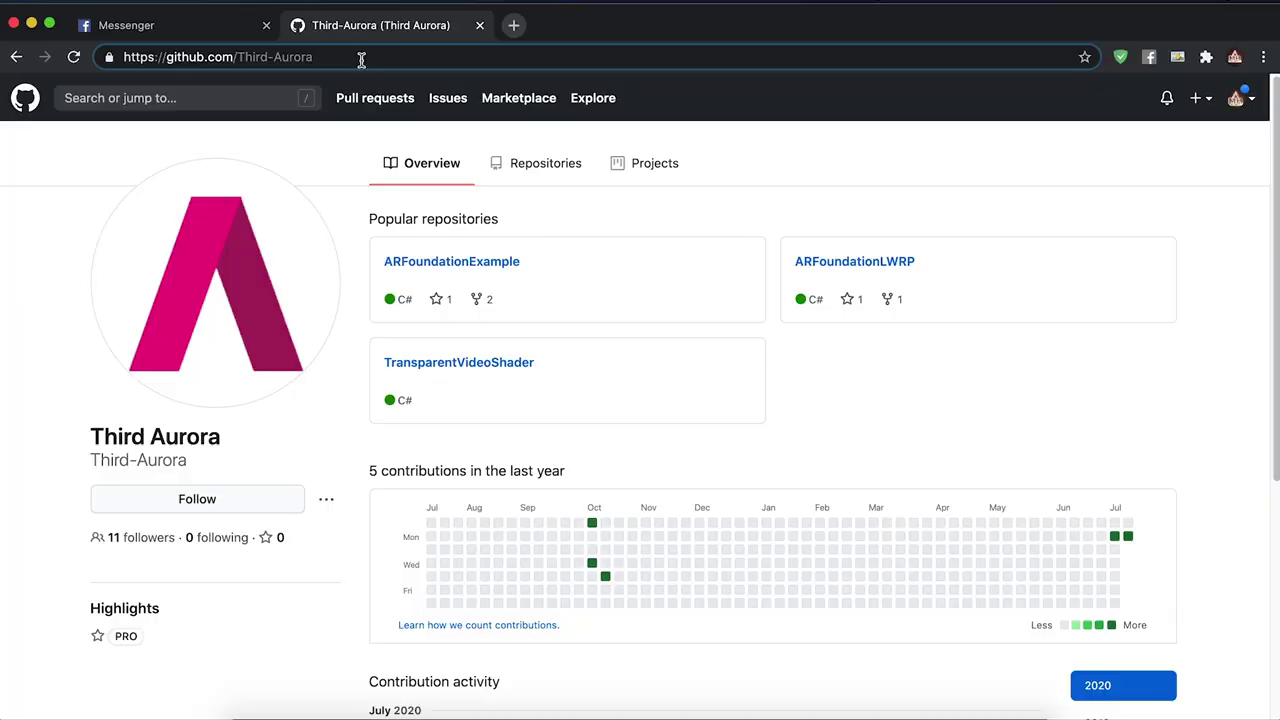
From the account's repositories, open TransparentVideoShader and download its code as a ZIP
left_click(358, 56)
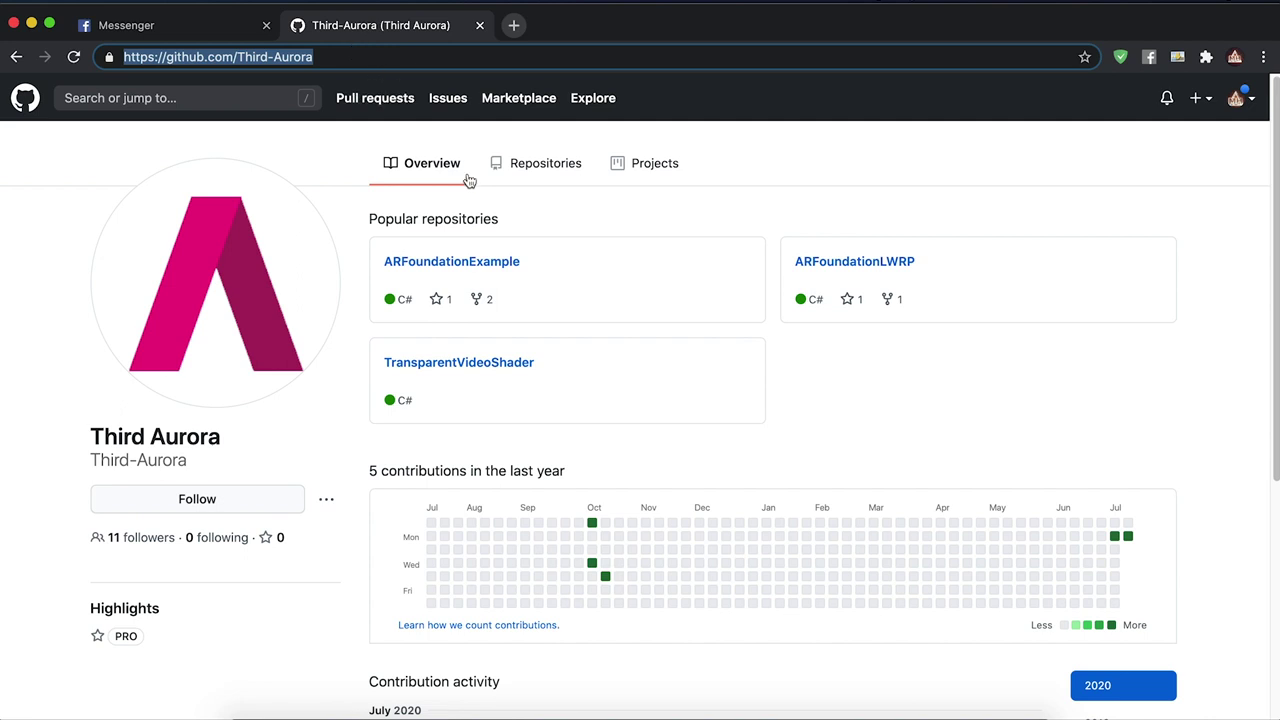
left_click(534, 174)
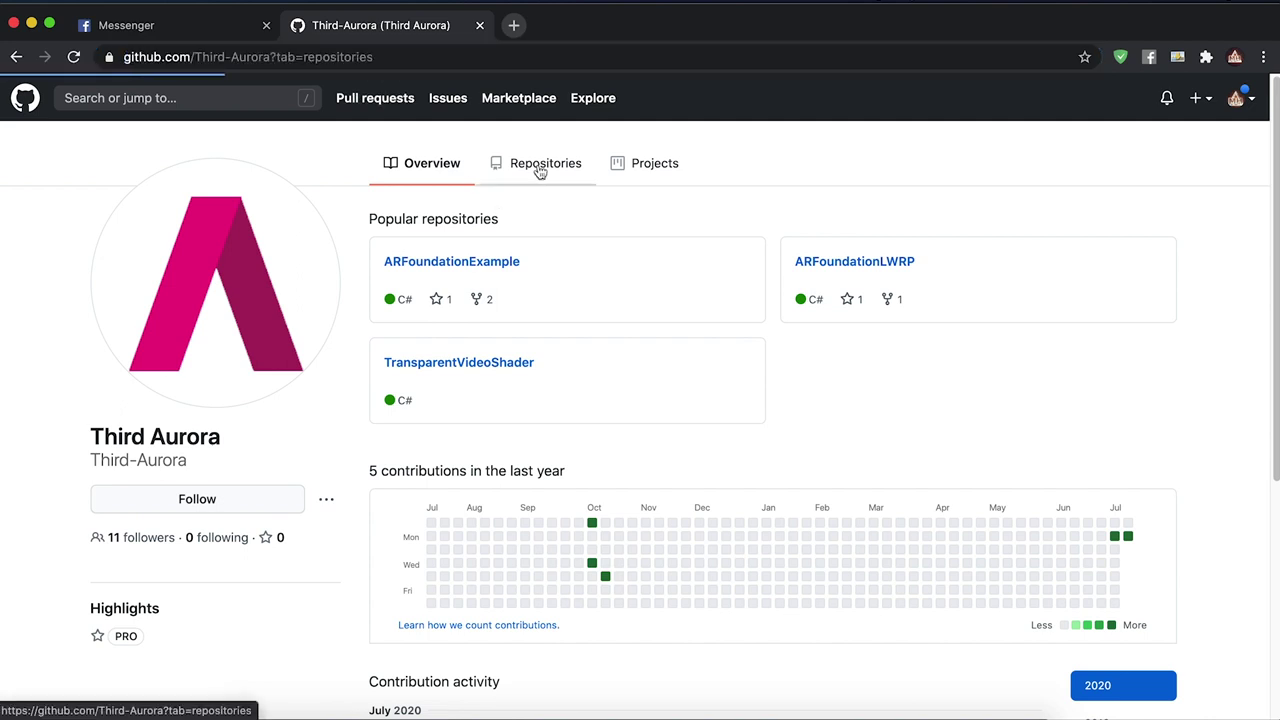
left_click(508, 283)
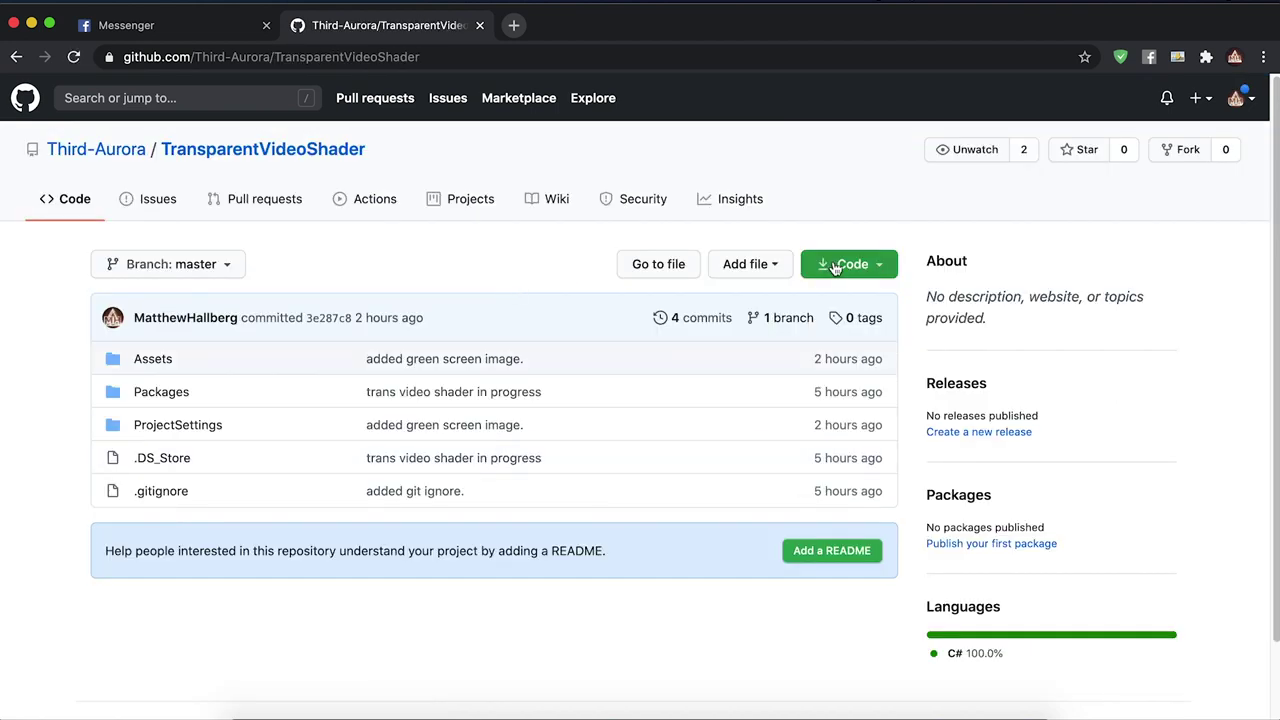
left_click(835, 265)
left_click(717, 483)
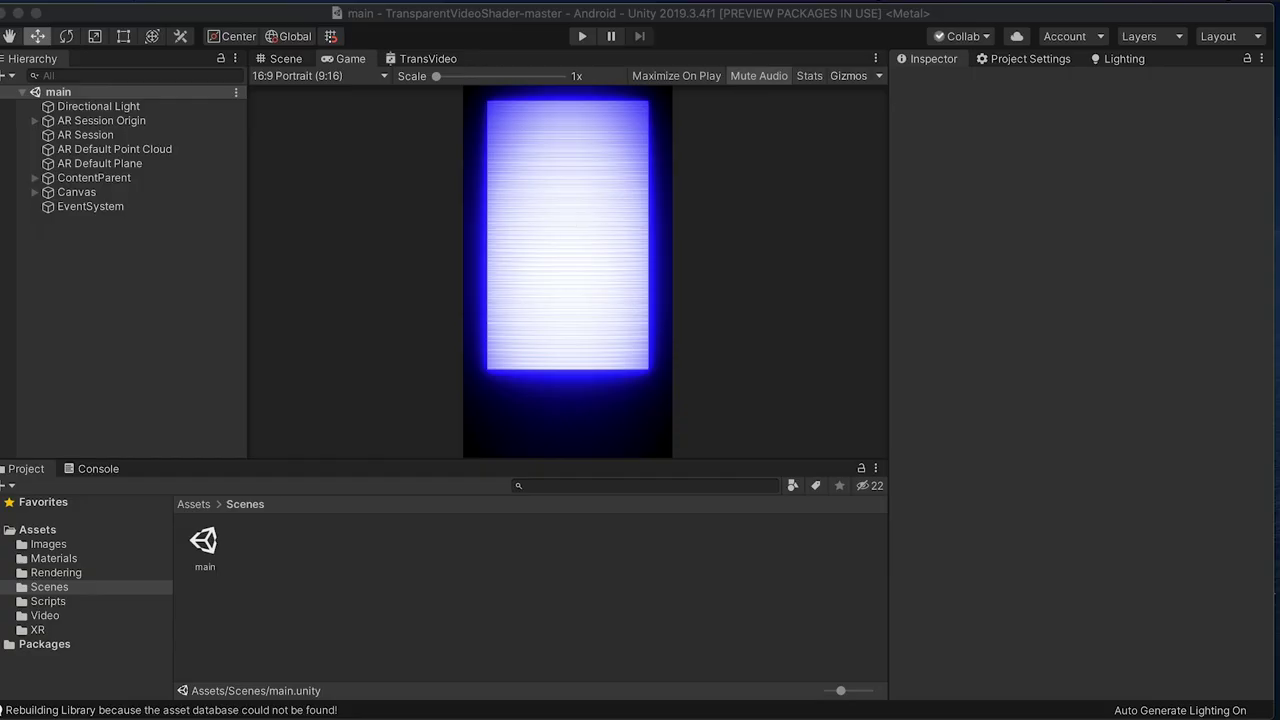
Select the main scene asset, switch to the Scene view, and expand the Canvas
left_click(210, 540)
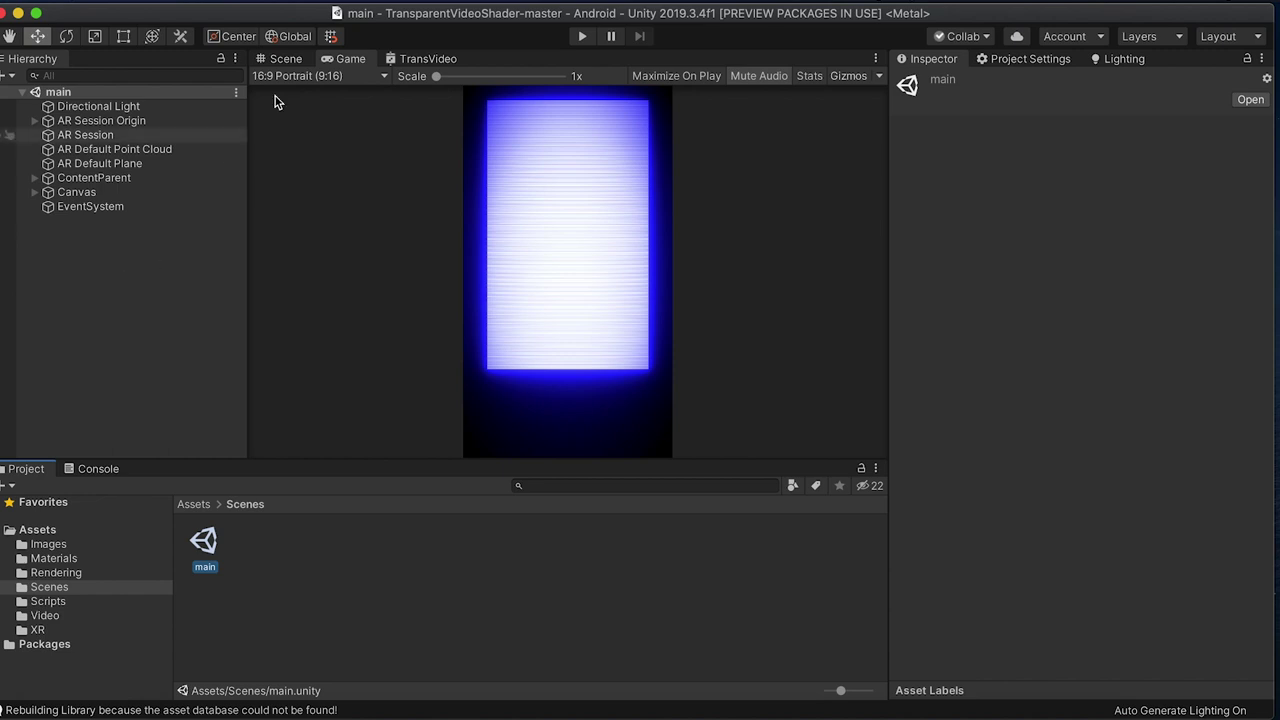
left_click(284, 58)
left_click(36, 192)
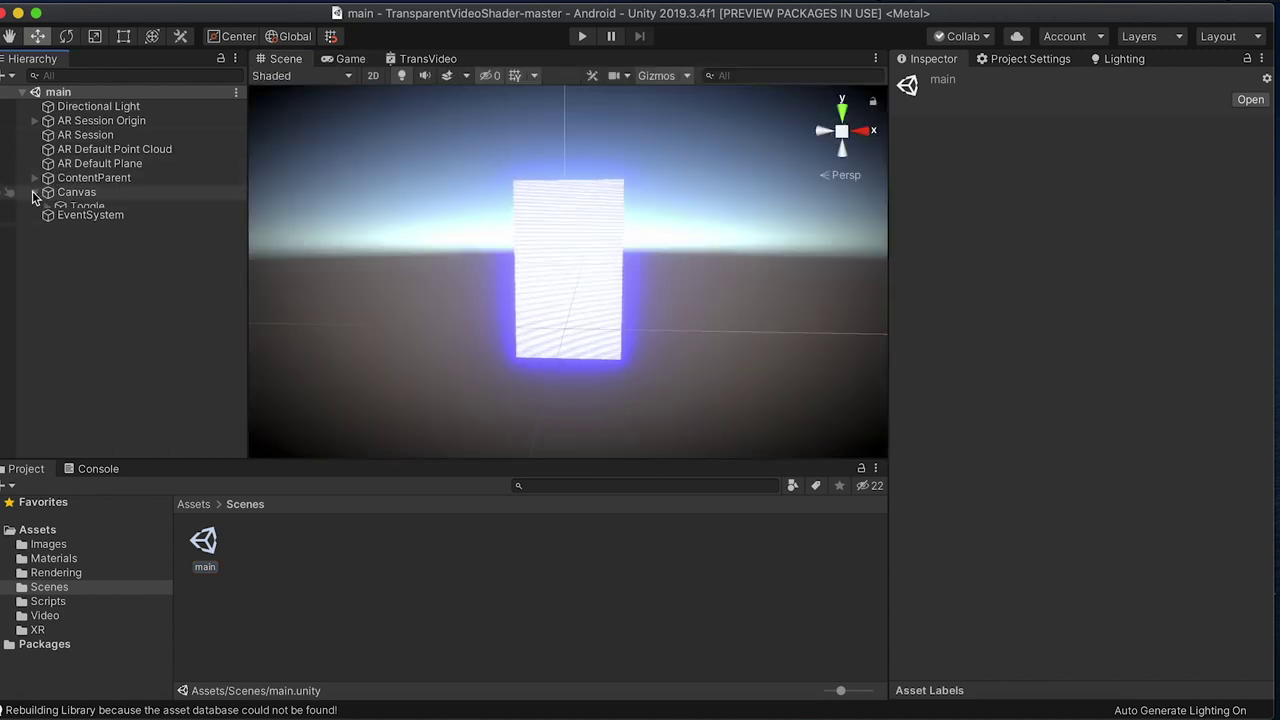
Set the Toggle Background's Image Color alpha to 1, then back to 0
left_click(82, 206)
scroll(448, 260, "down", 5)
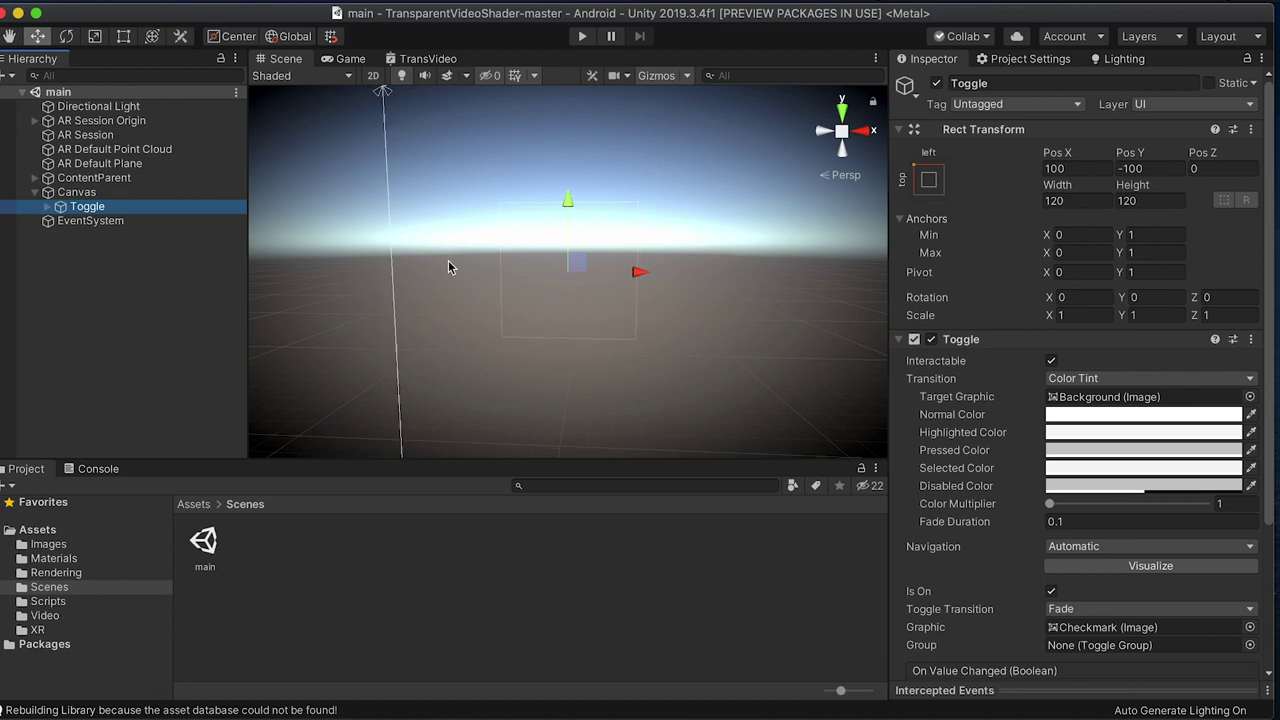
middle_click_drag(654, 347, 590, 265)
left_click(60, 207)
left_click(109, 224)
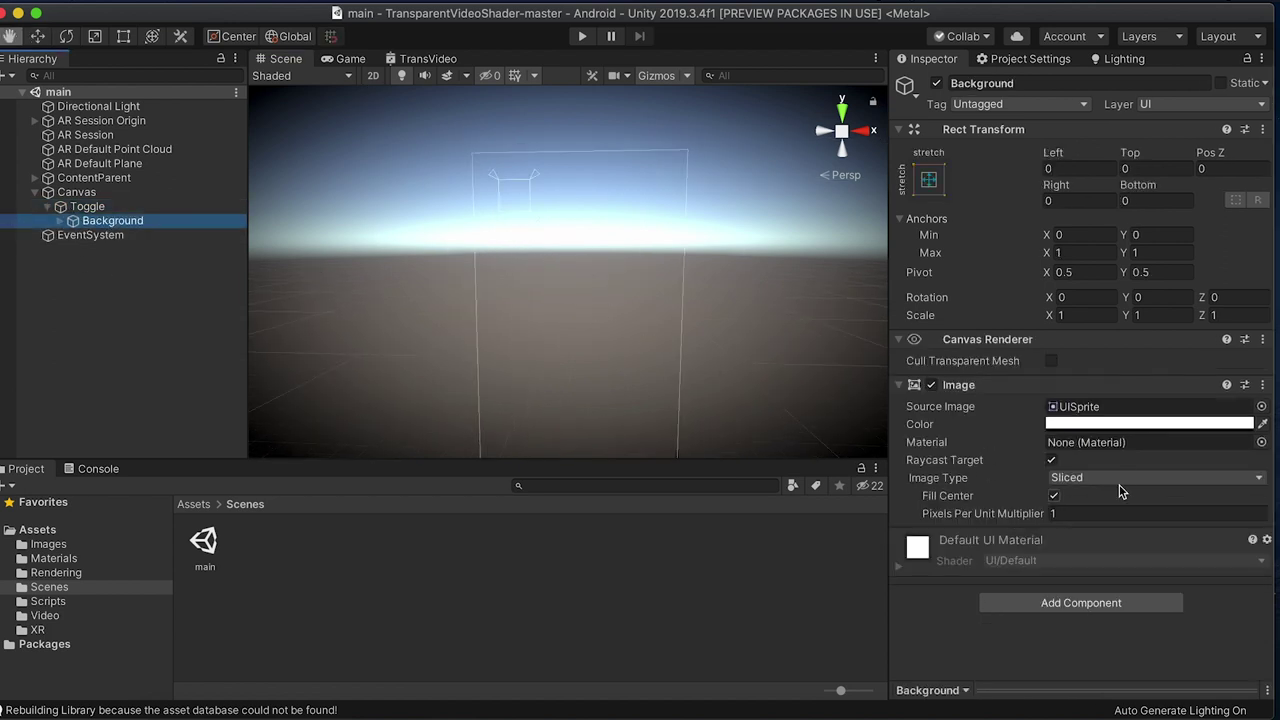
left_click(1097, 424)
left_click_drag(100, 383, 400, 383)
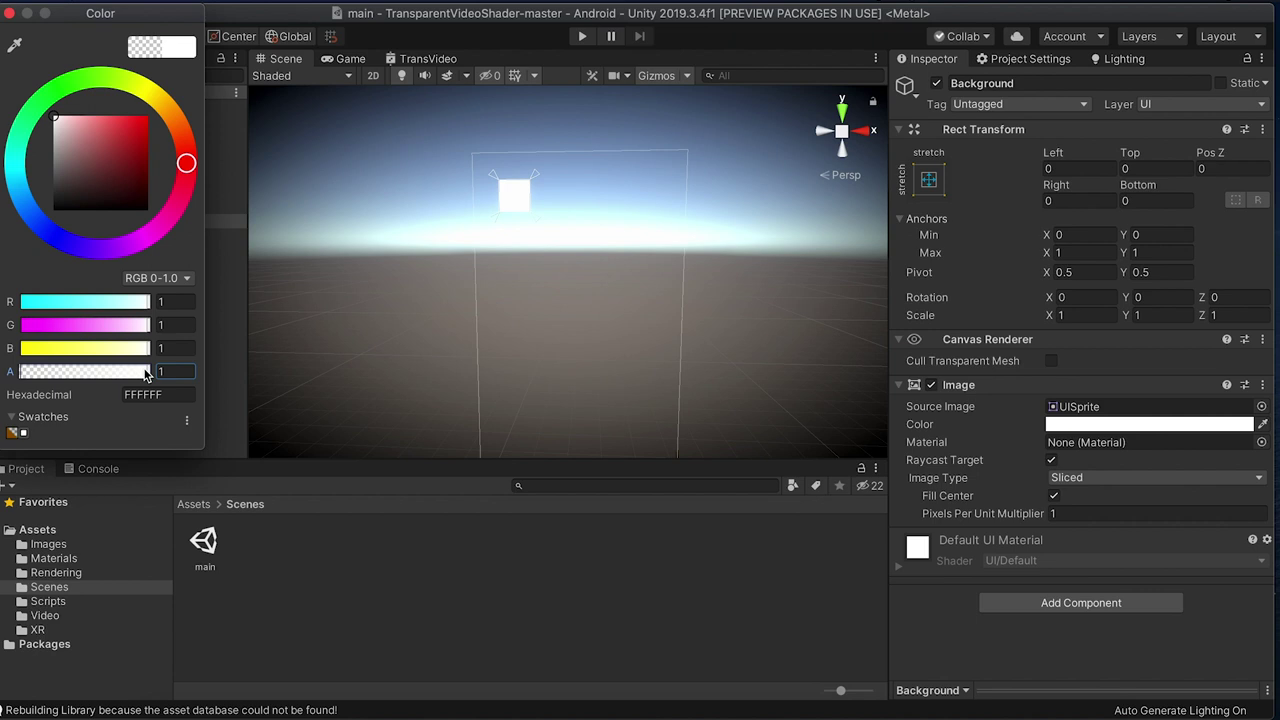
left_click_drag(145, 373, 20, 372)
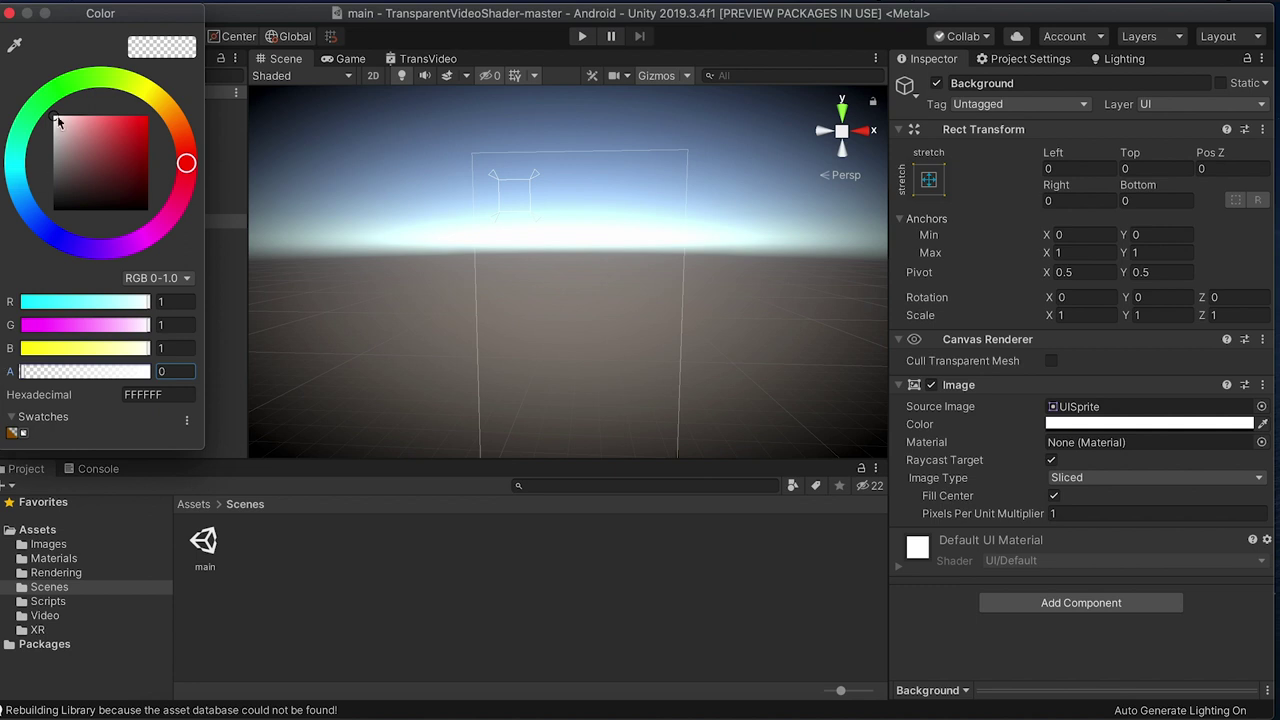
left_click(9, 13)
Collapse Canvas and select ContentParent > ScaleParent to inspect its Touch Interaction script
left_click(35, 192)
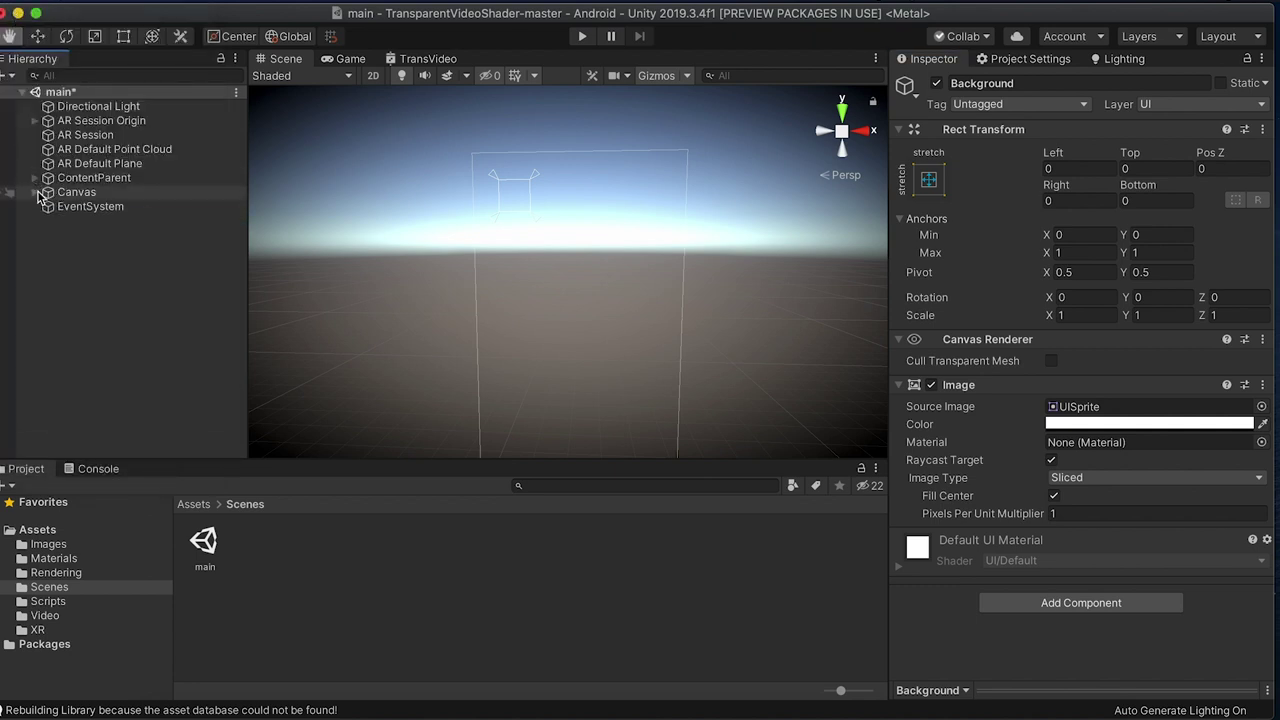
left_click(35, 179)
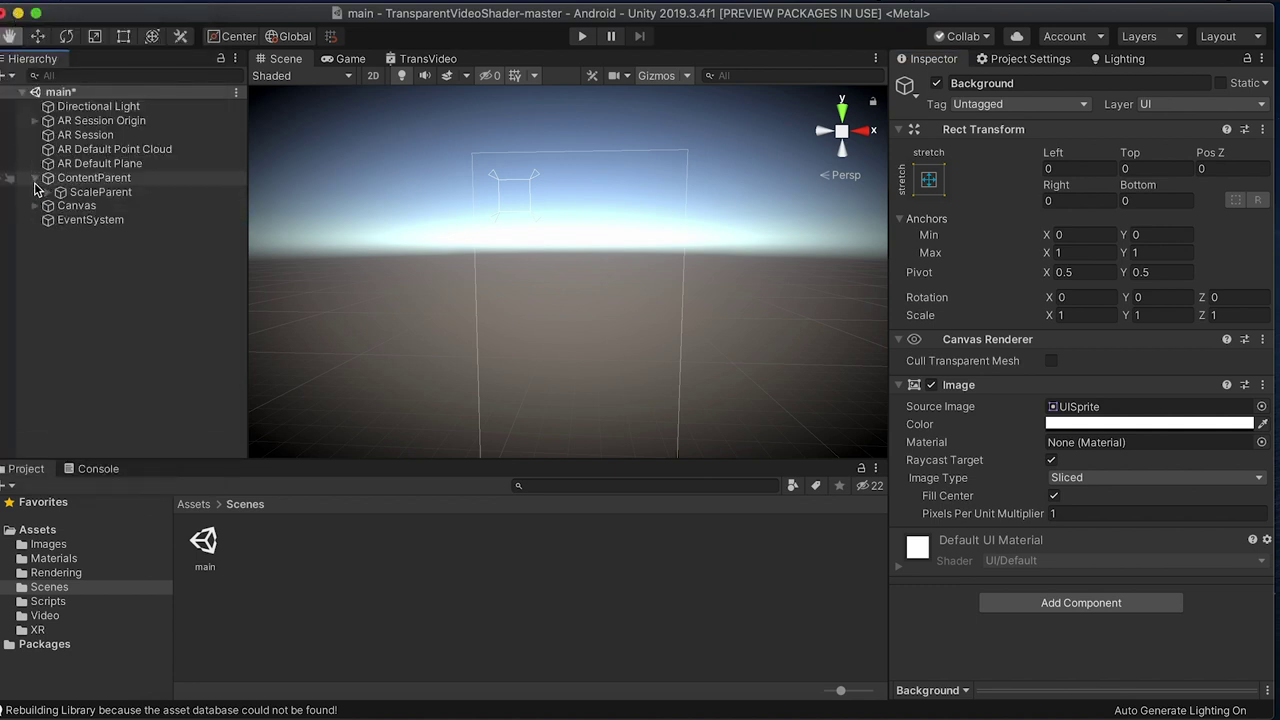
left_click(98, 192)
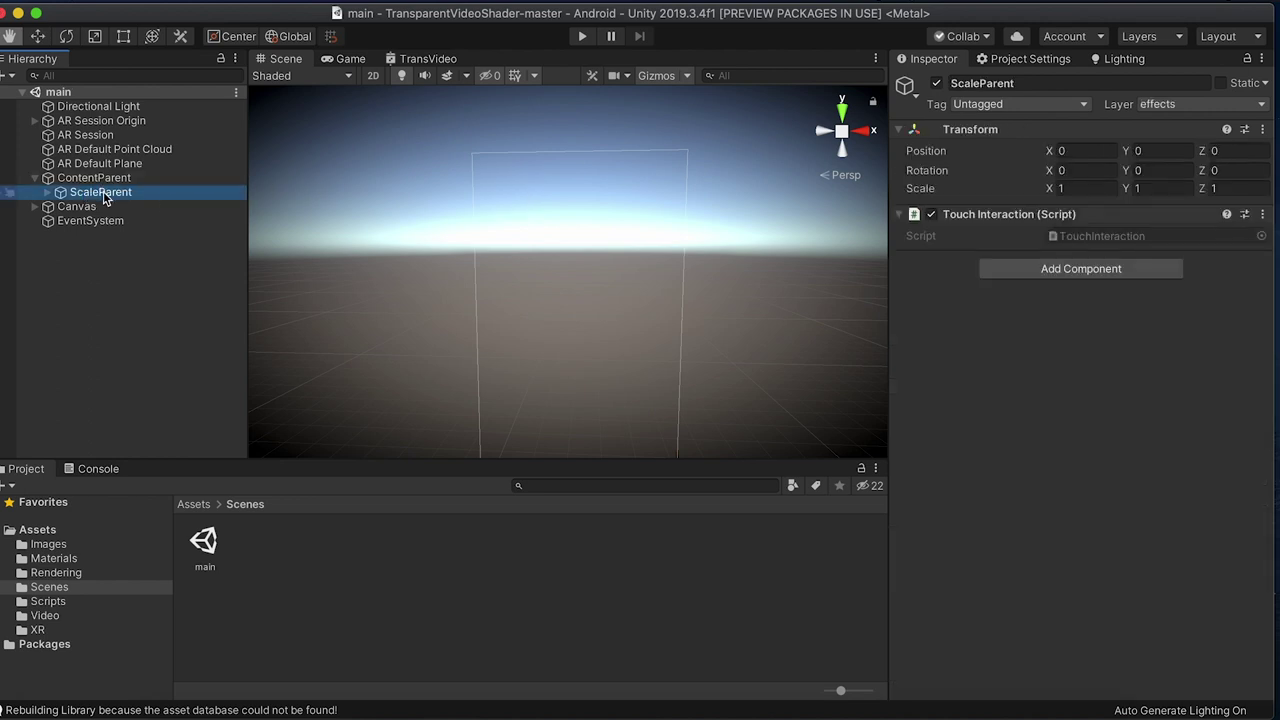
left_click_drag(597, 337, 566, 274)
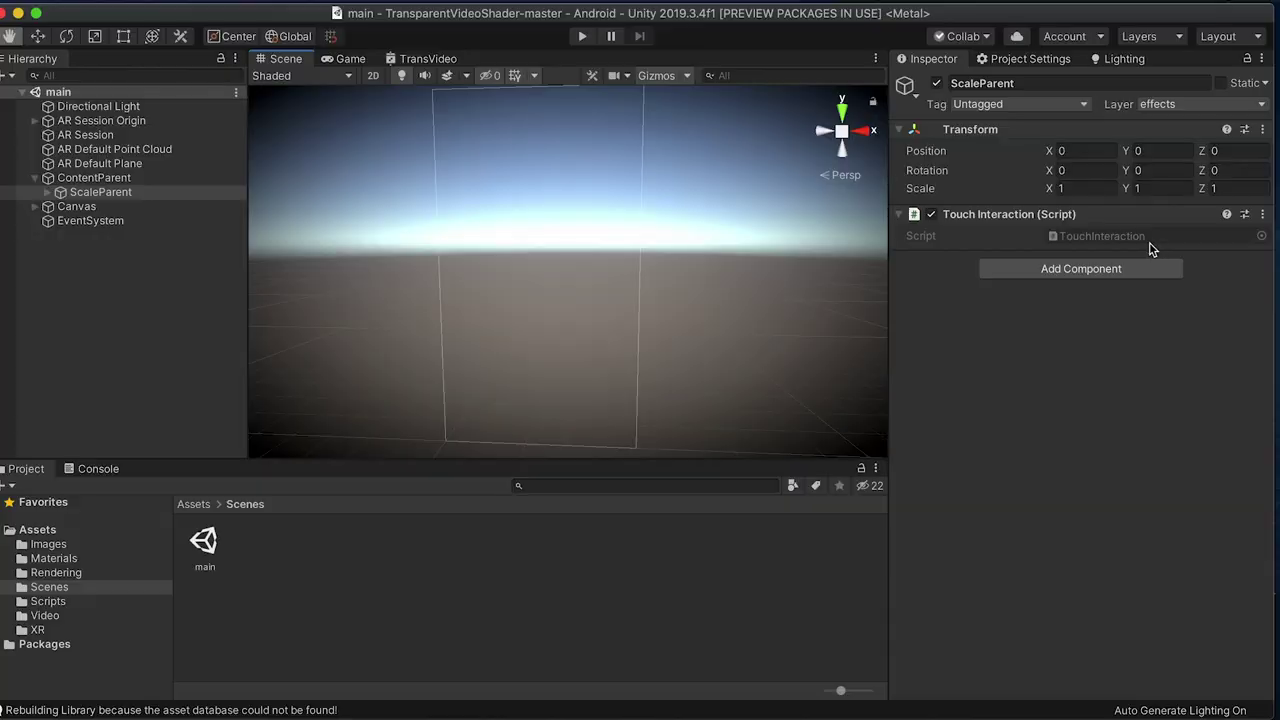
Review TouchInteraction.cs in Visual Studio, then return to Unity and expand ScaleParent
double_click(1109, 241)
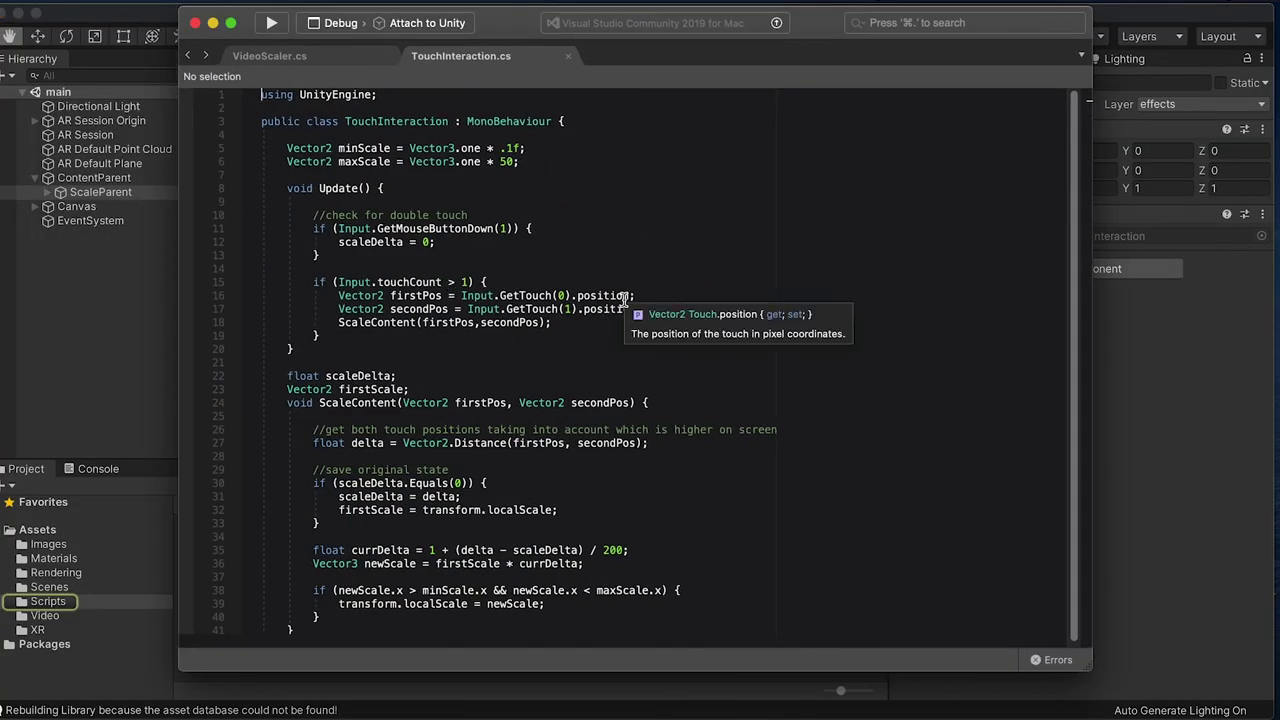
left_click(100, 277)
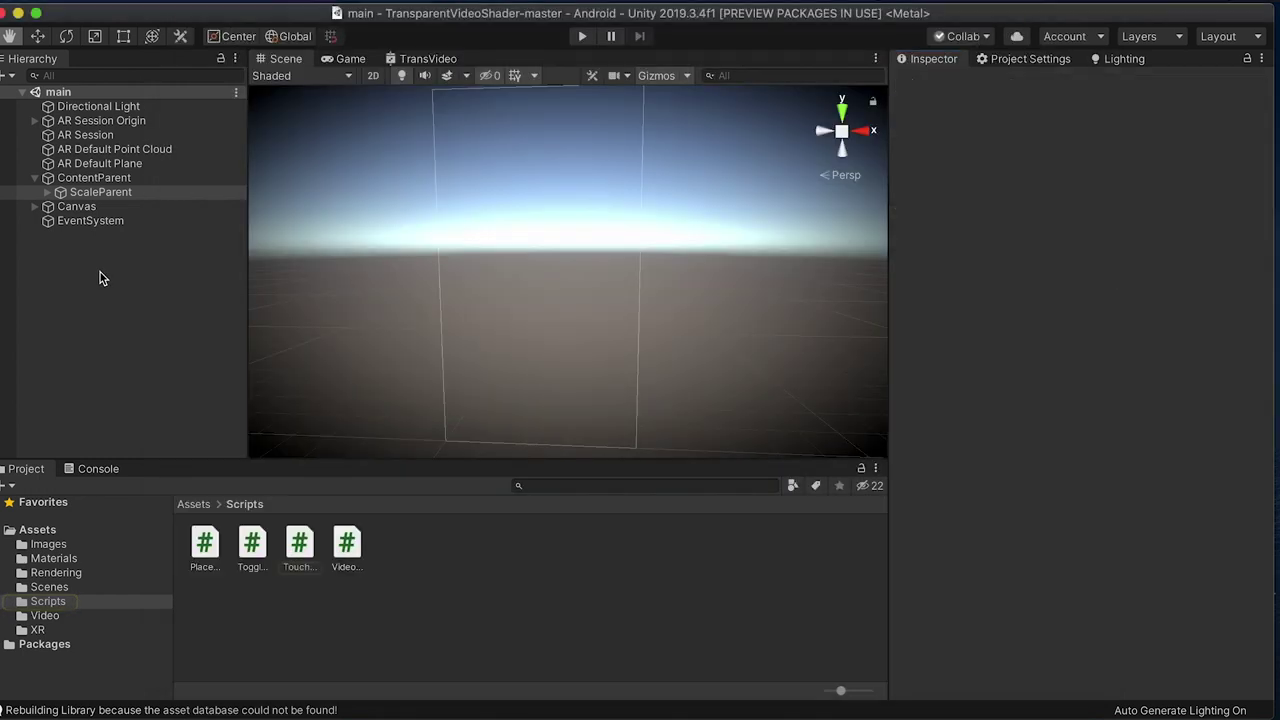
left_click(47, 192)
Frame ScaleParent, stretch its X/Y scale, then undo back to scale 1
left_click(100, 191)
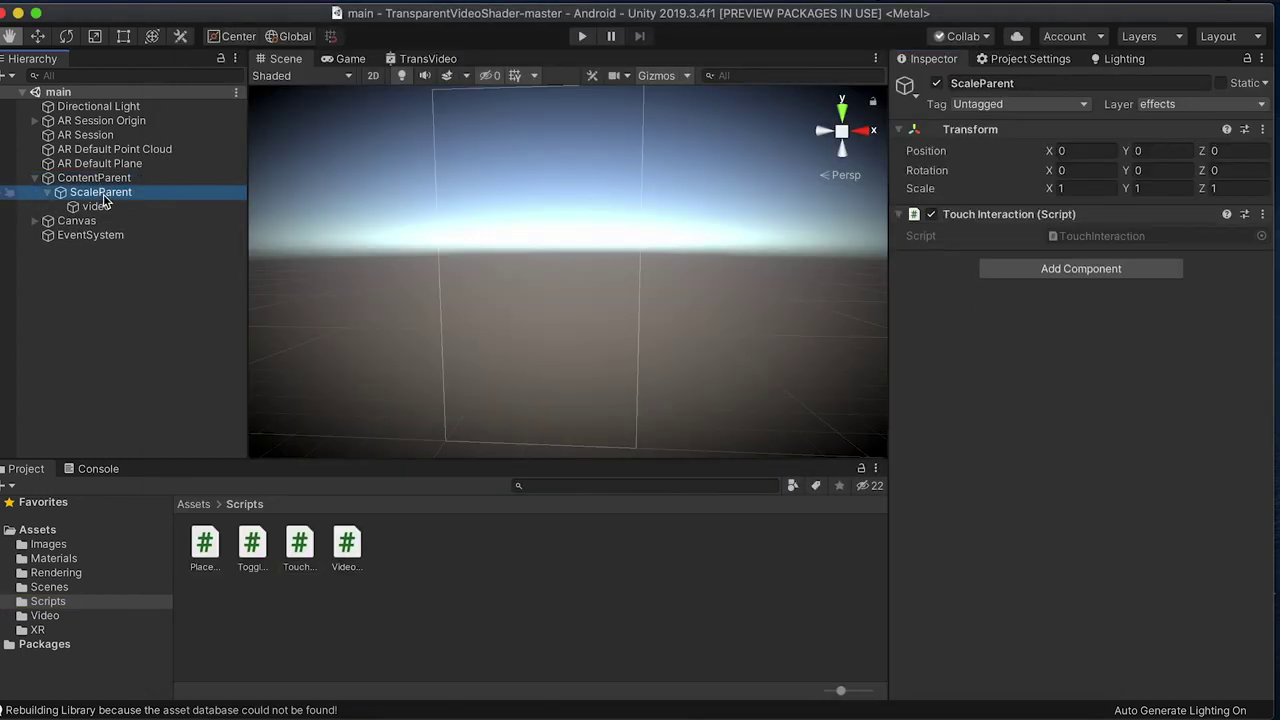
double_click(150, 190)
key("w")
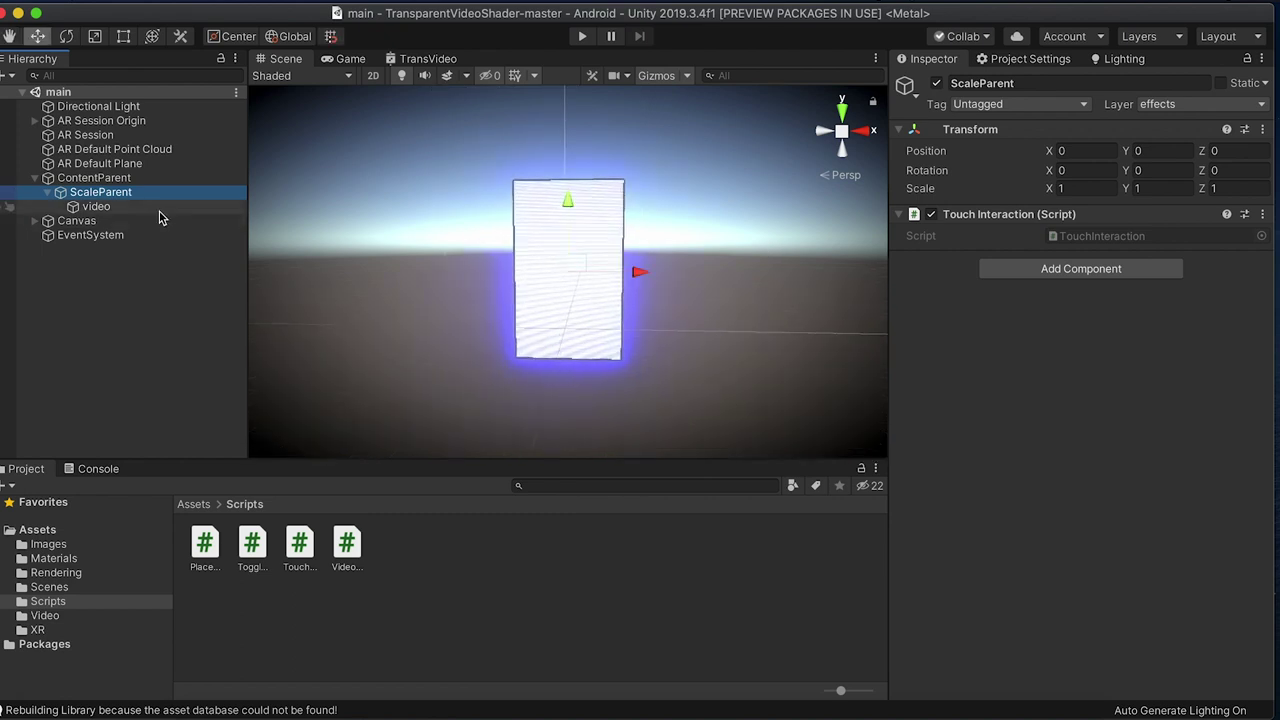
left_click_drag(1050, 192, 1160, 186)
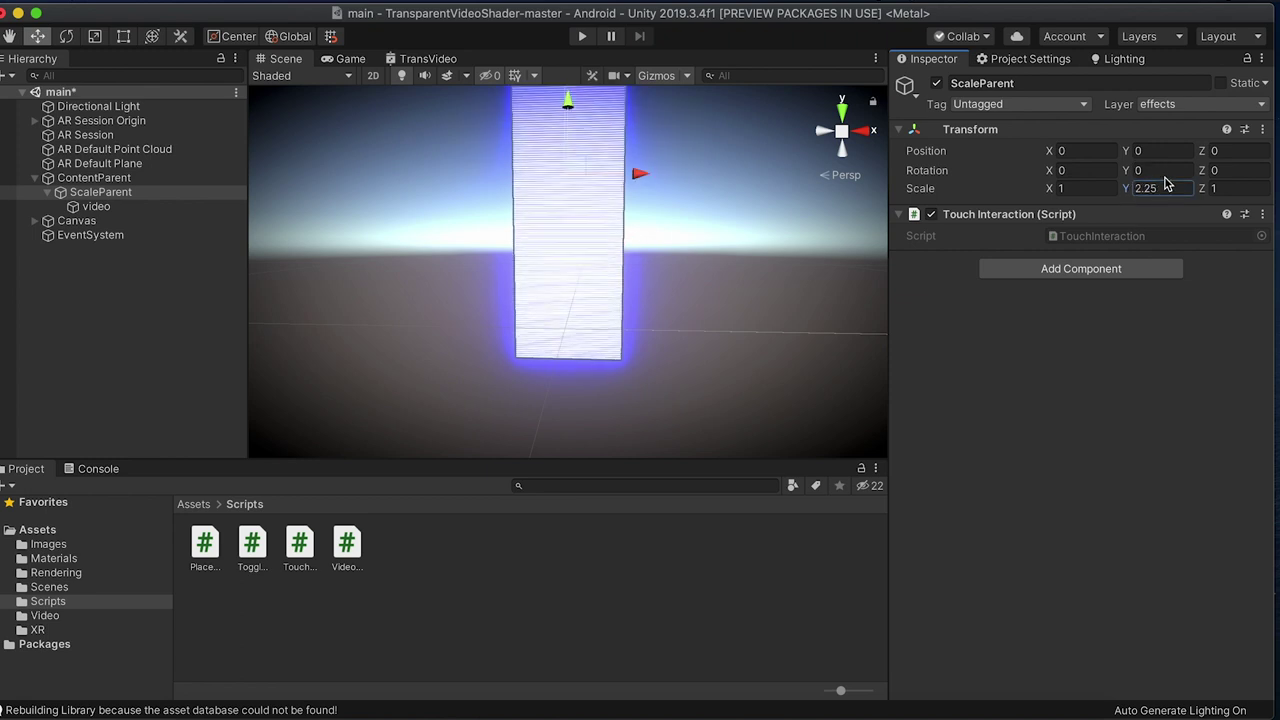
key("super+z")
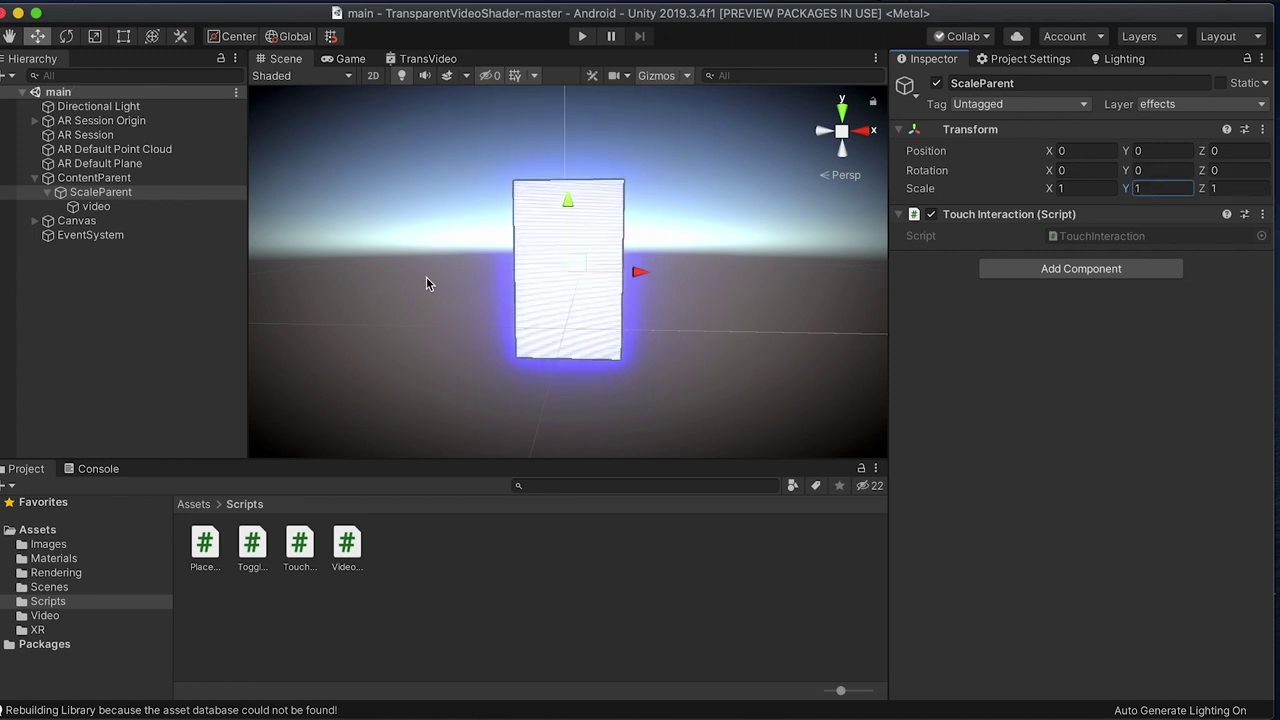
Select the video quad and open its VideoScaler script
left_click(136, 208)
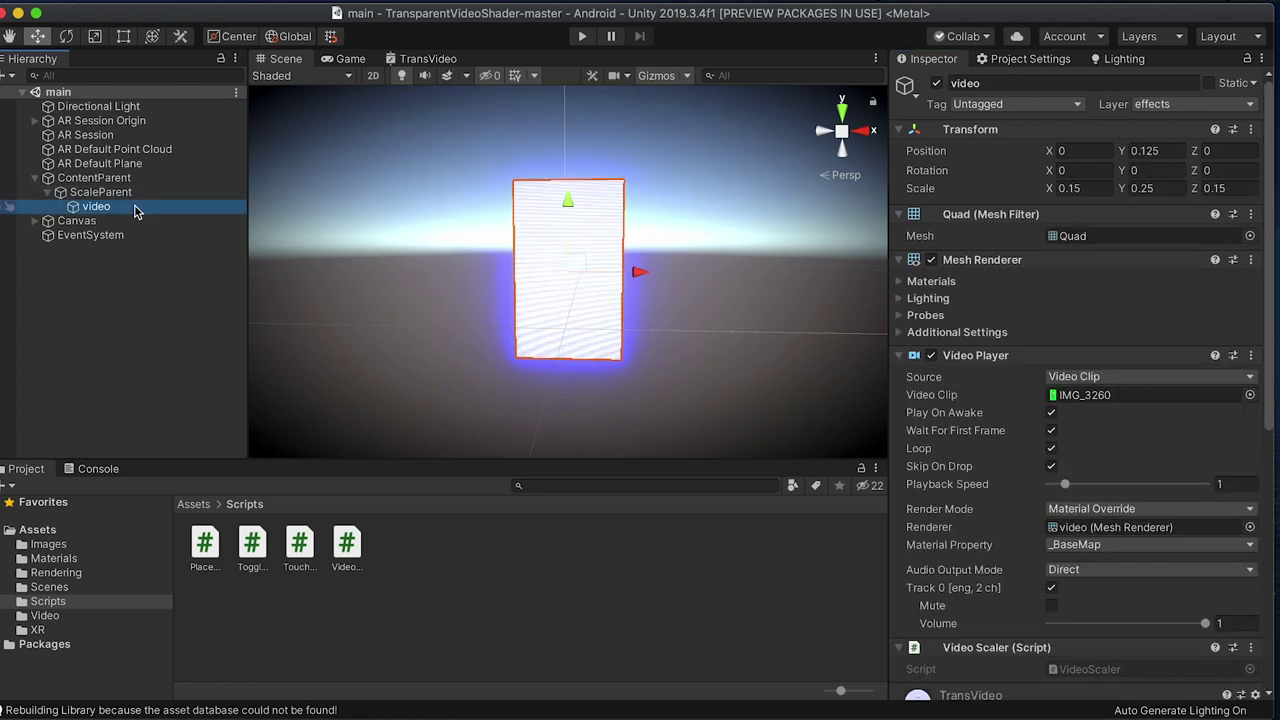
scroll(1057, 376, "down", 5)
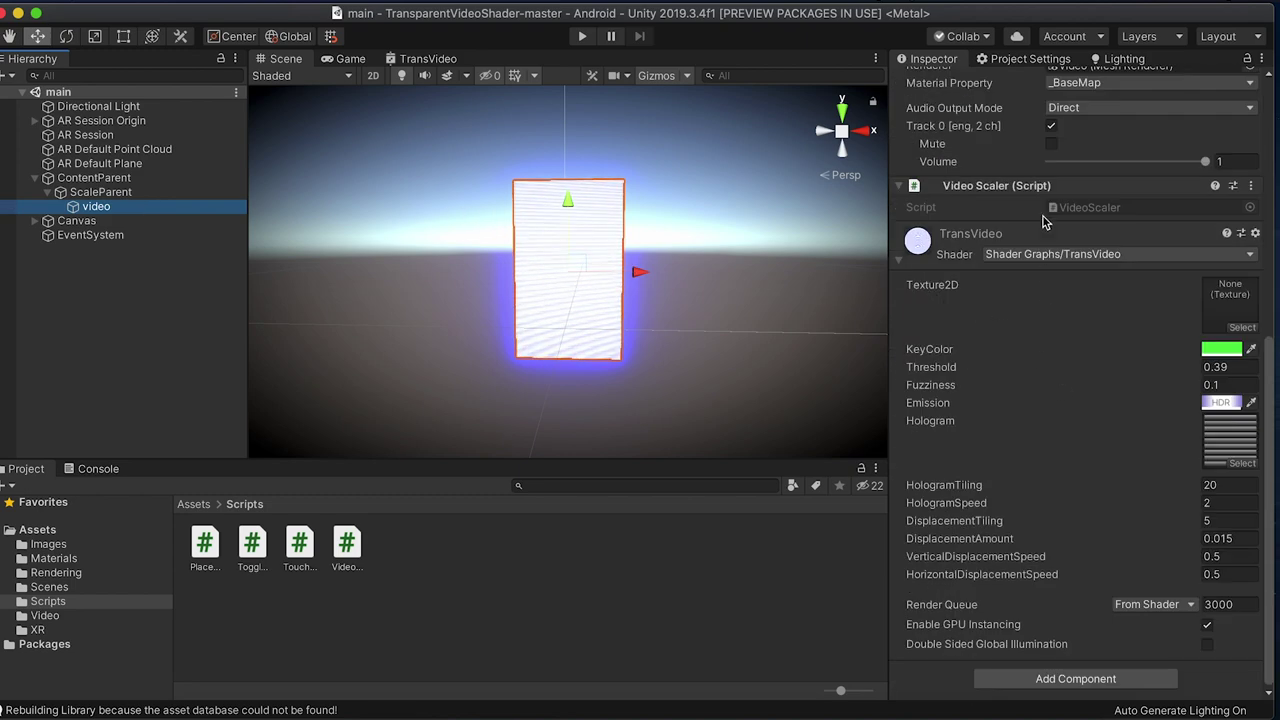
double_click(1096, 208)
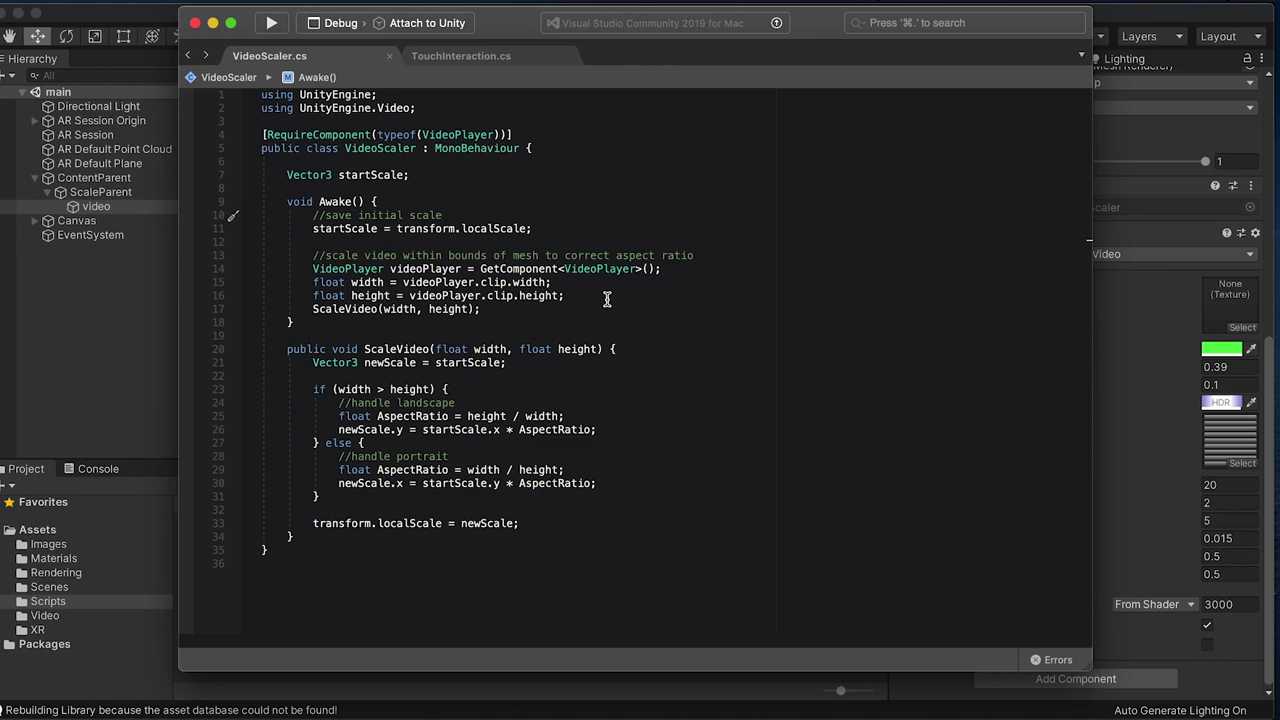
Leave VideoScaler.cs in Visual Studio and return to Unity
key("super+Tab")
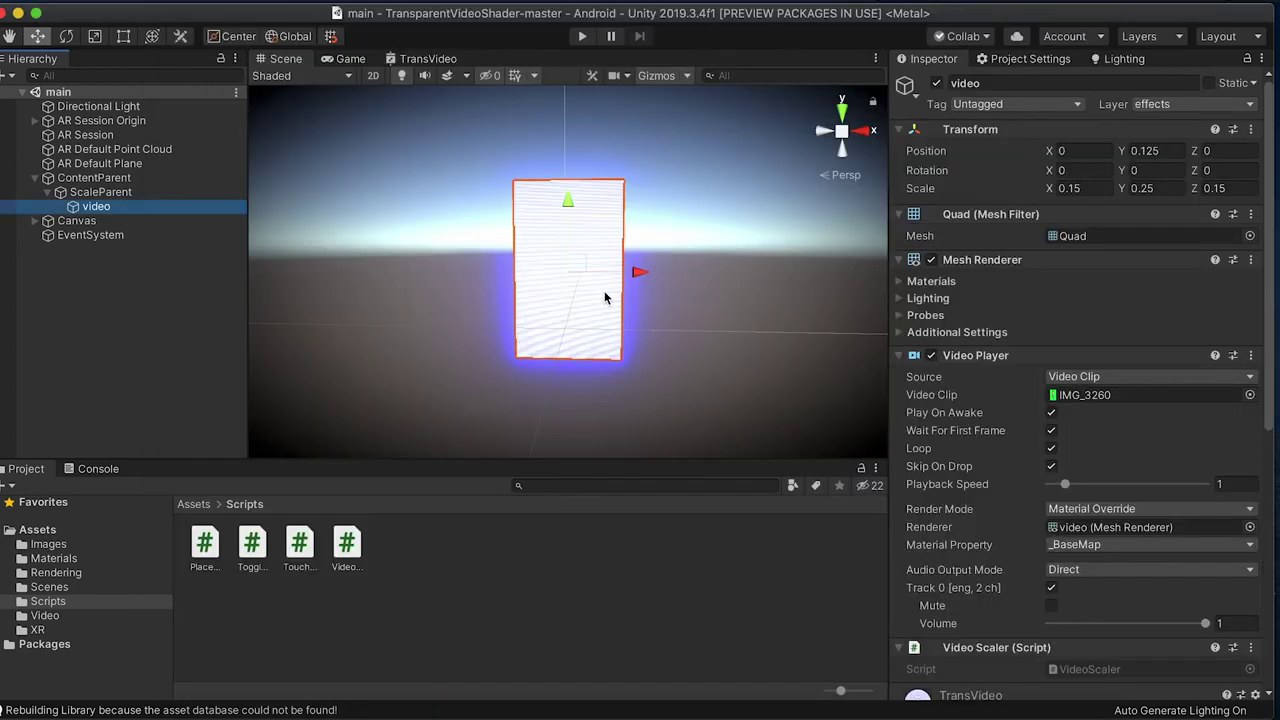
Locate the IMG_3260 clip from the Video Clip field, open it, and scrub to 00:14
scroll(1200, 389, "down", 3)
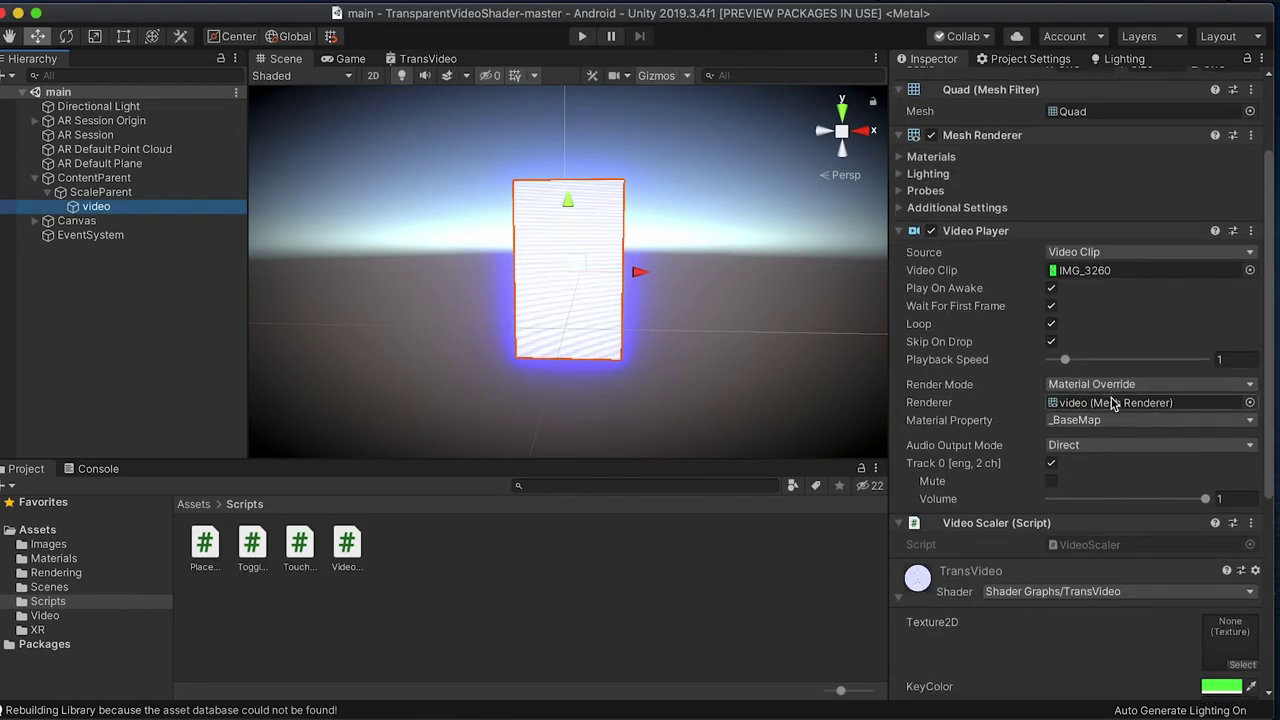
scroll(980, 490, "down", 6)
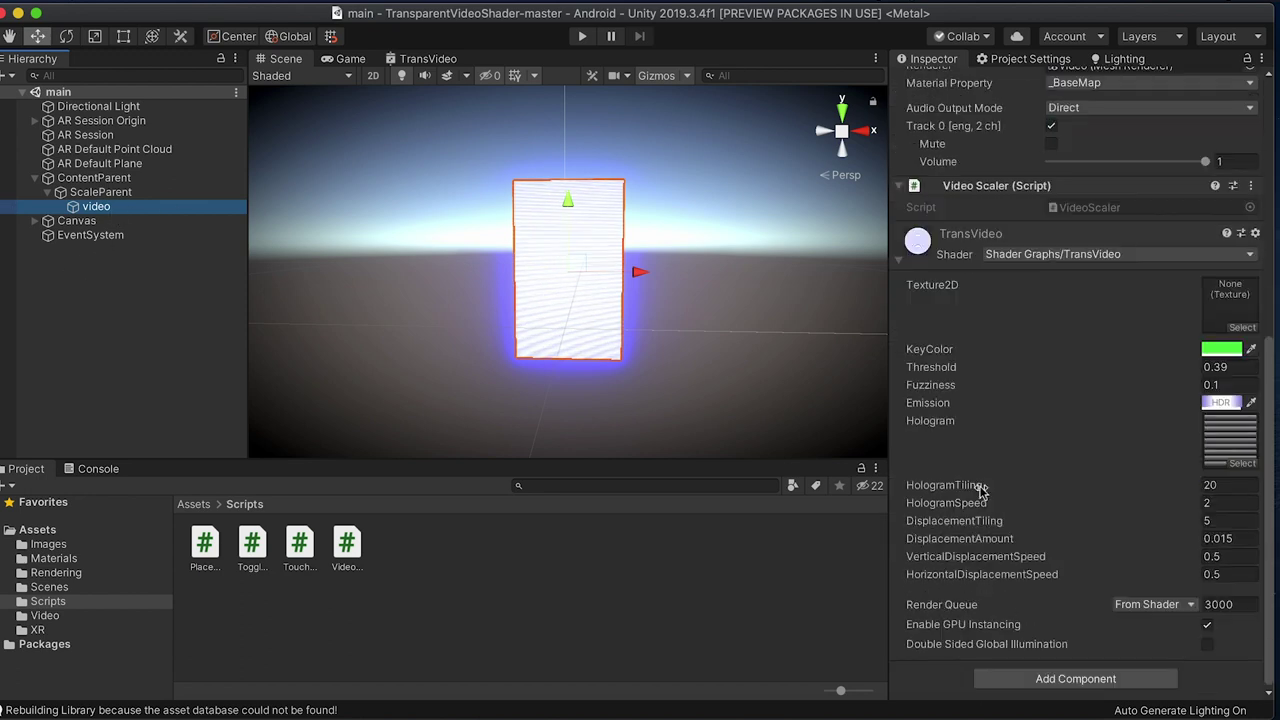
scroll(992, 386, "up", 5)
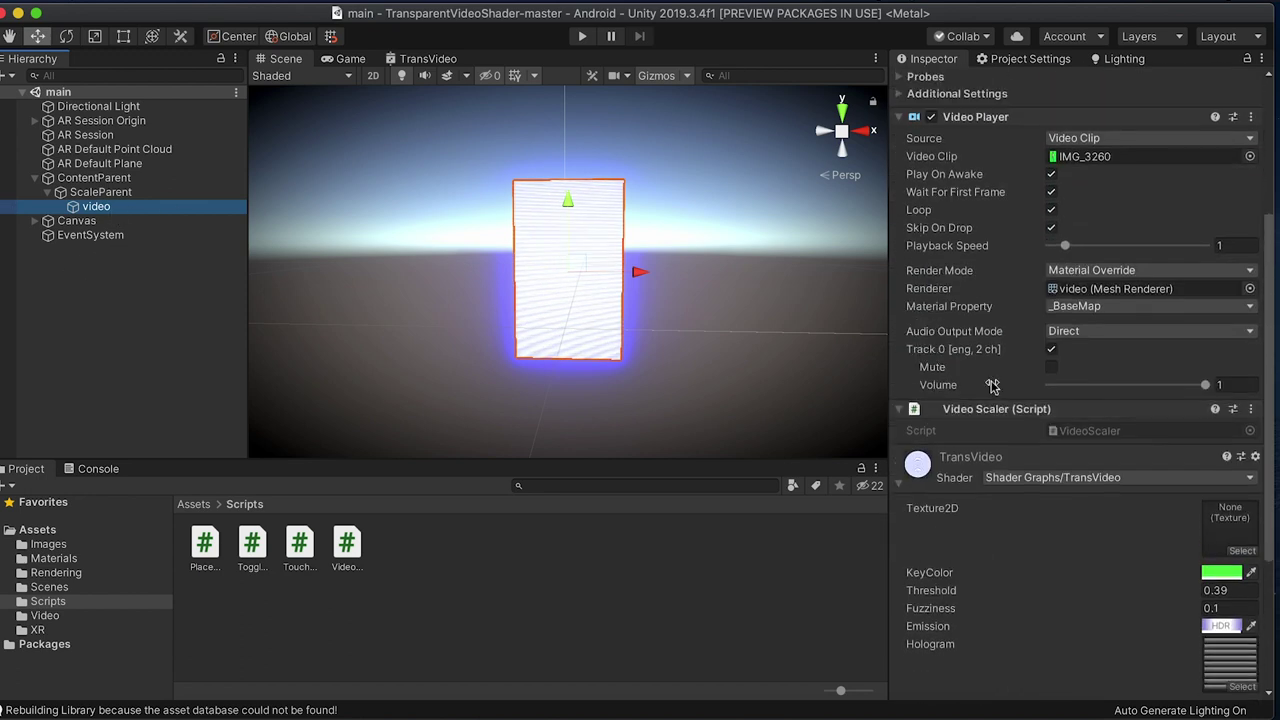
left_click(1093, 160)
double_click(205, 545)
left_click_drag(172, 594, 338, 589)
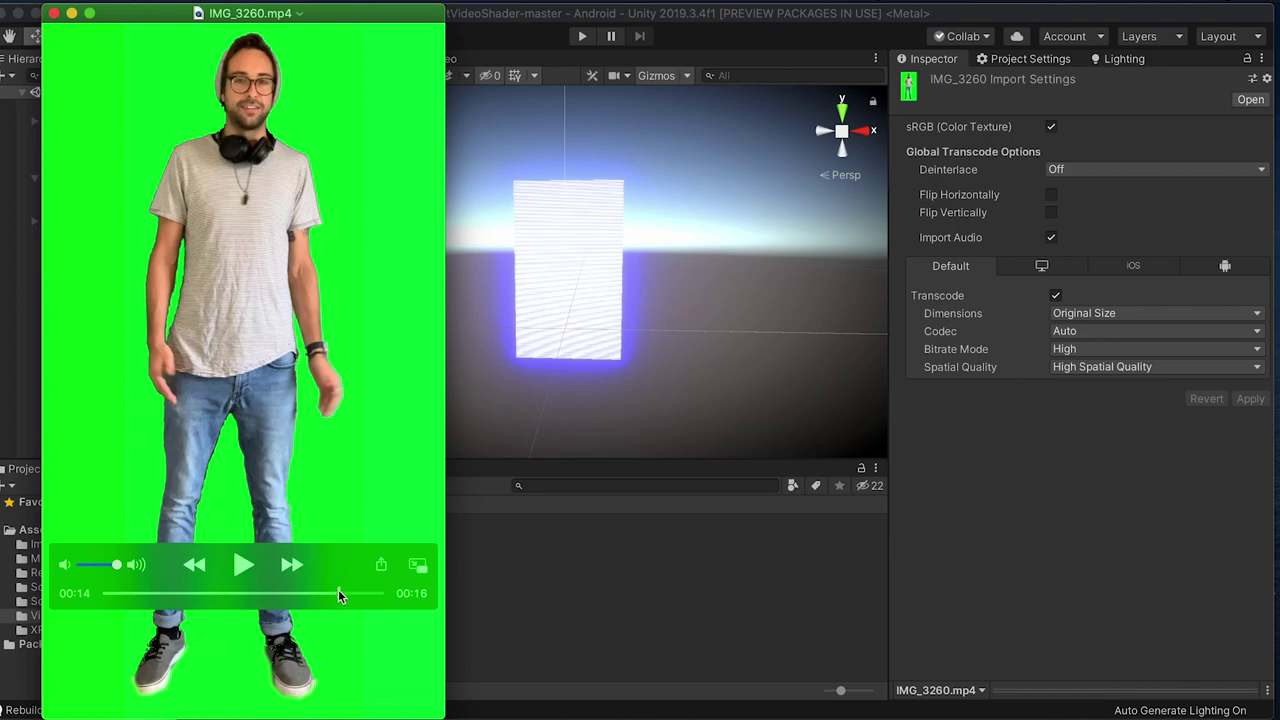
Close the player and view IMG_3260.mp4's Get Info details in Finder
left_click(54, 13)
right_click(222, 557)
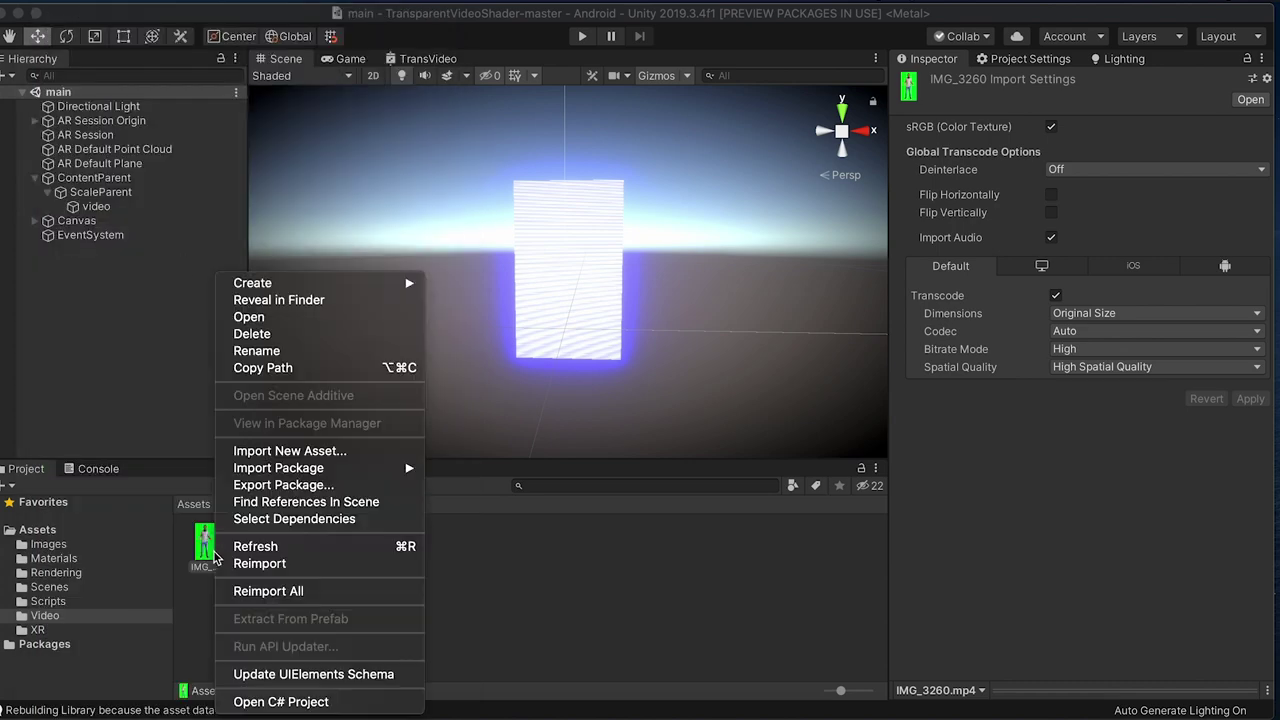
left_click(328, 298)
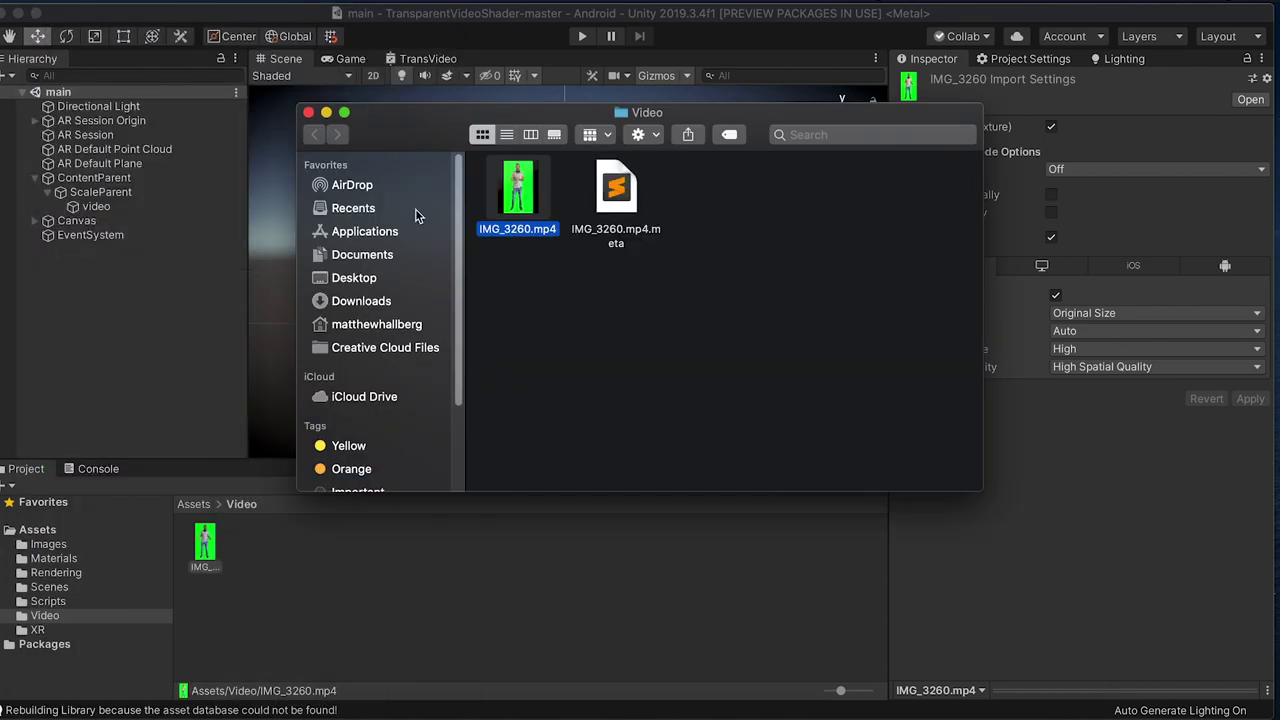
right_click(537, 192)
left_click(580, 266)
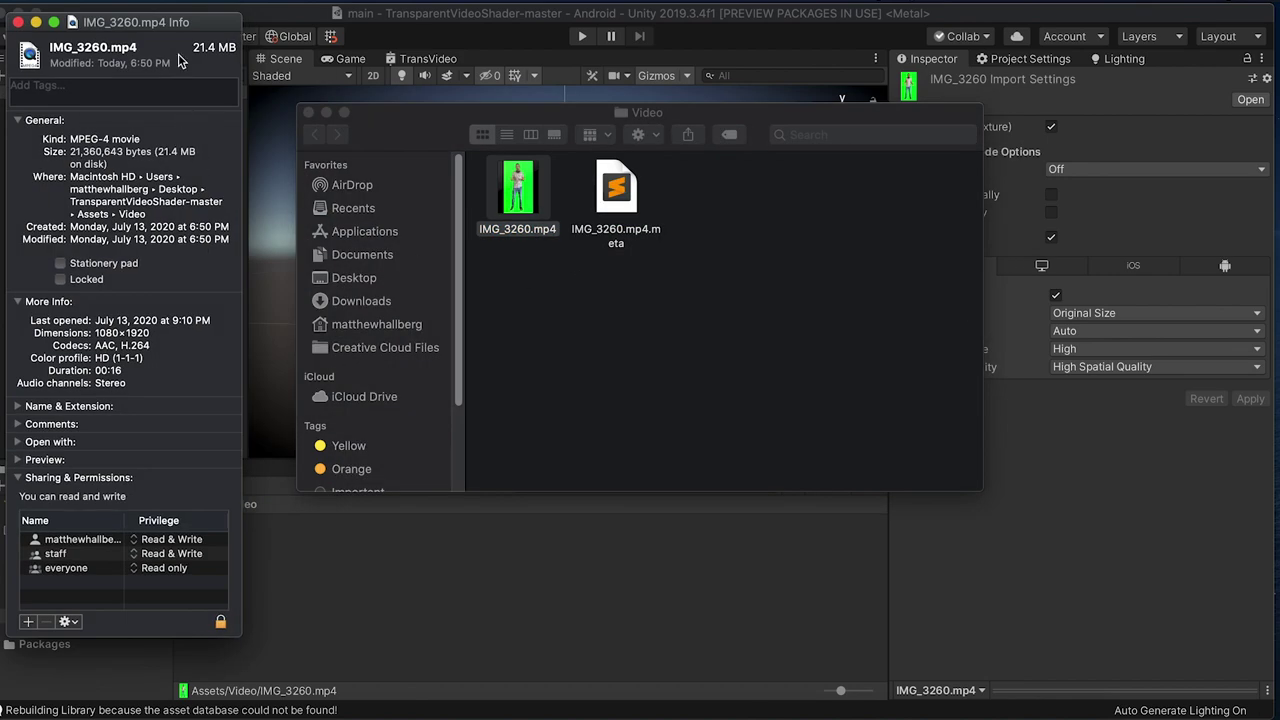
Close the info and Video folder windows, then select the video object
left_click(15, 21)
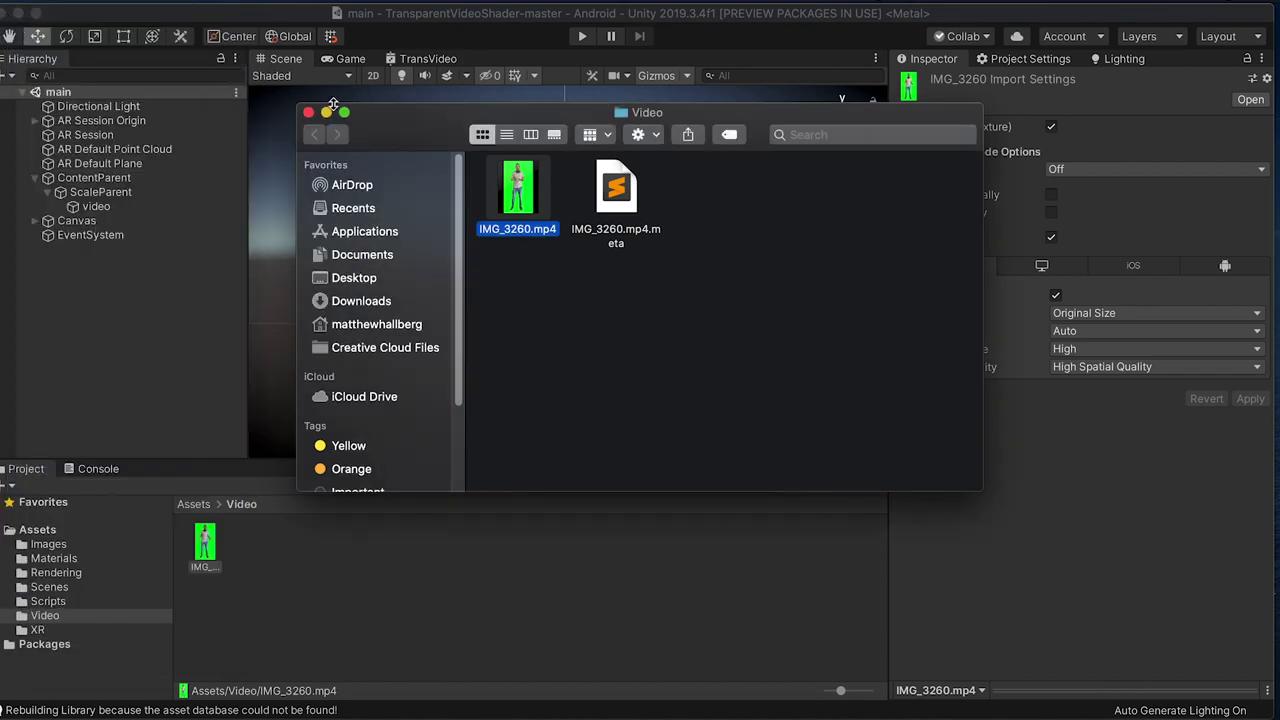
left_click(309, 112)
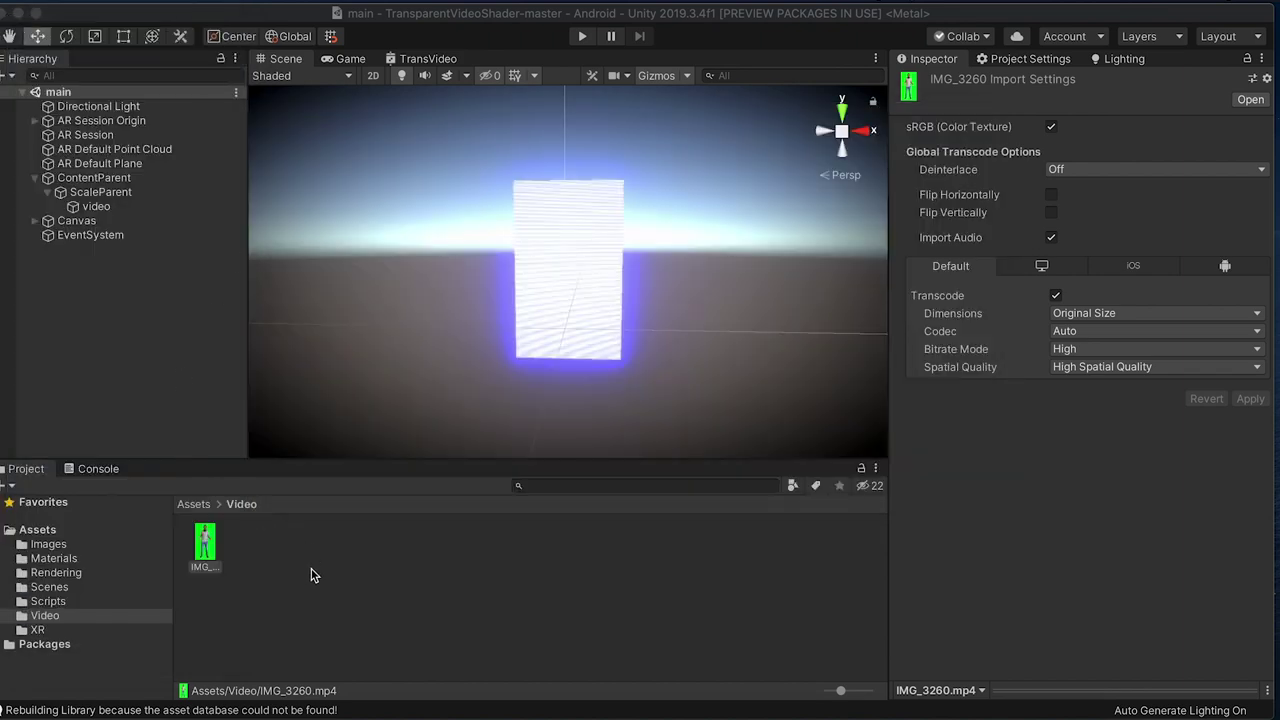
left_click(118, 206)
Switch the Video Player source to URL and back to Video Clip, then open the TransVideo material's shader graph
left_click(1104, 380)
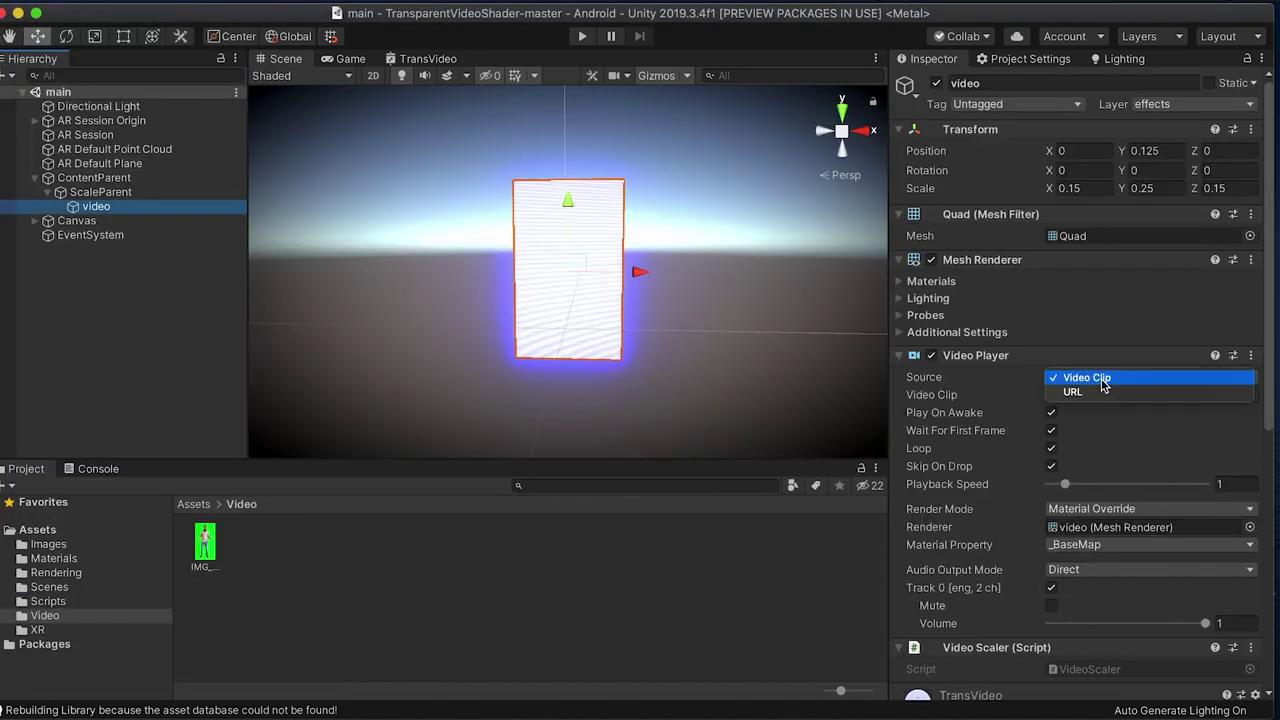
left_click(1095, 395)
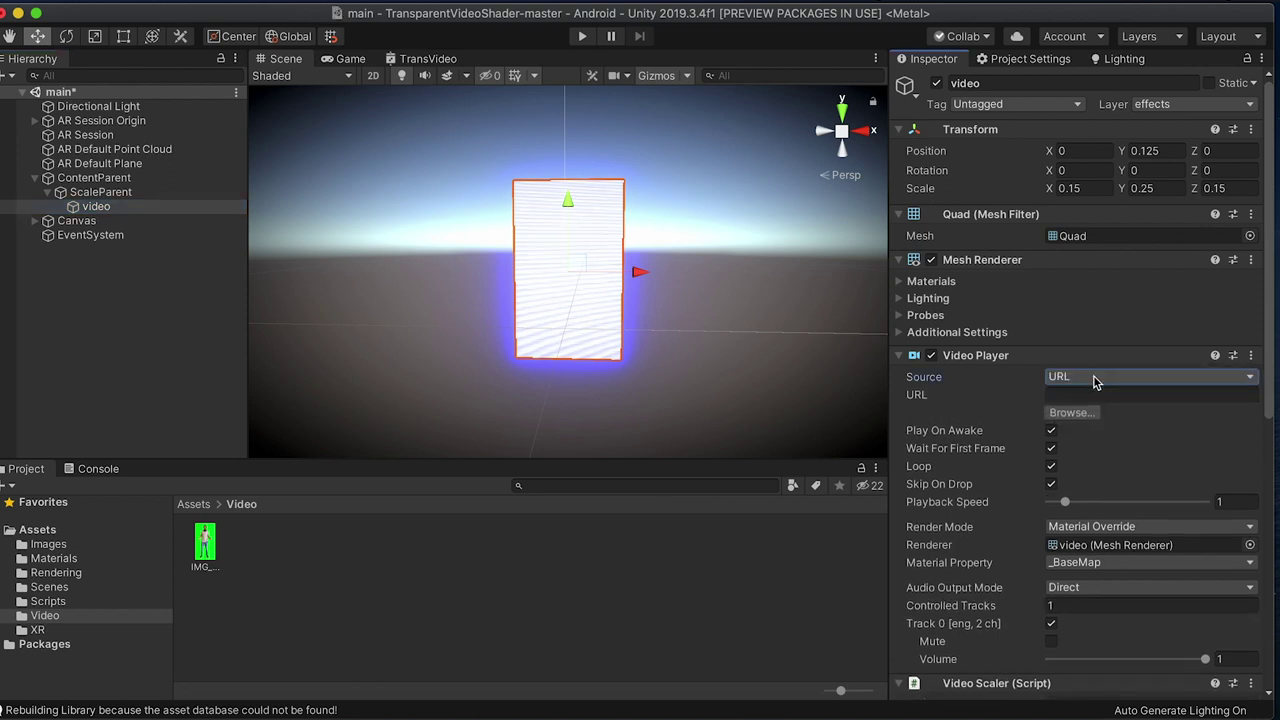
left_click(1095, 378)
left_click(1095, 361)
scroll(1094, 441, "down", 5)
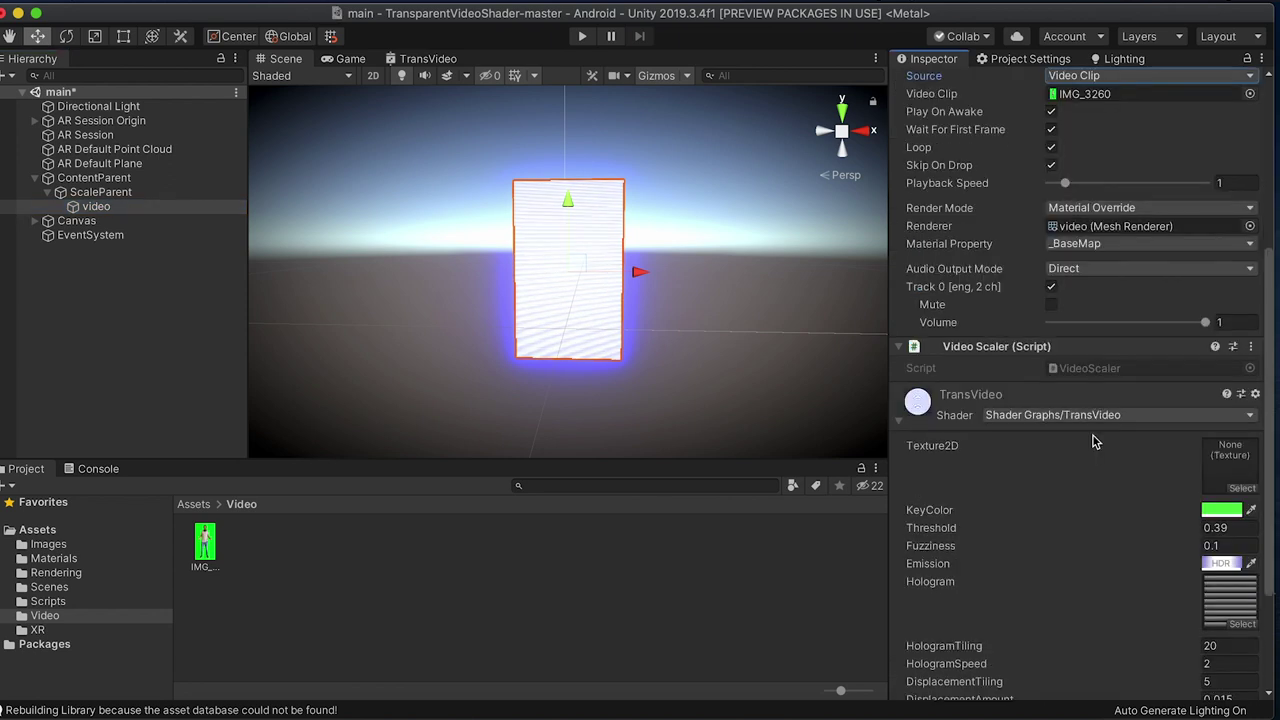
scroll(1045, 440, "down", 3)
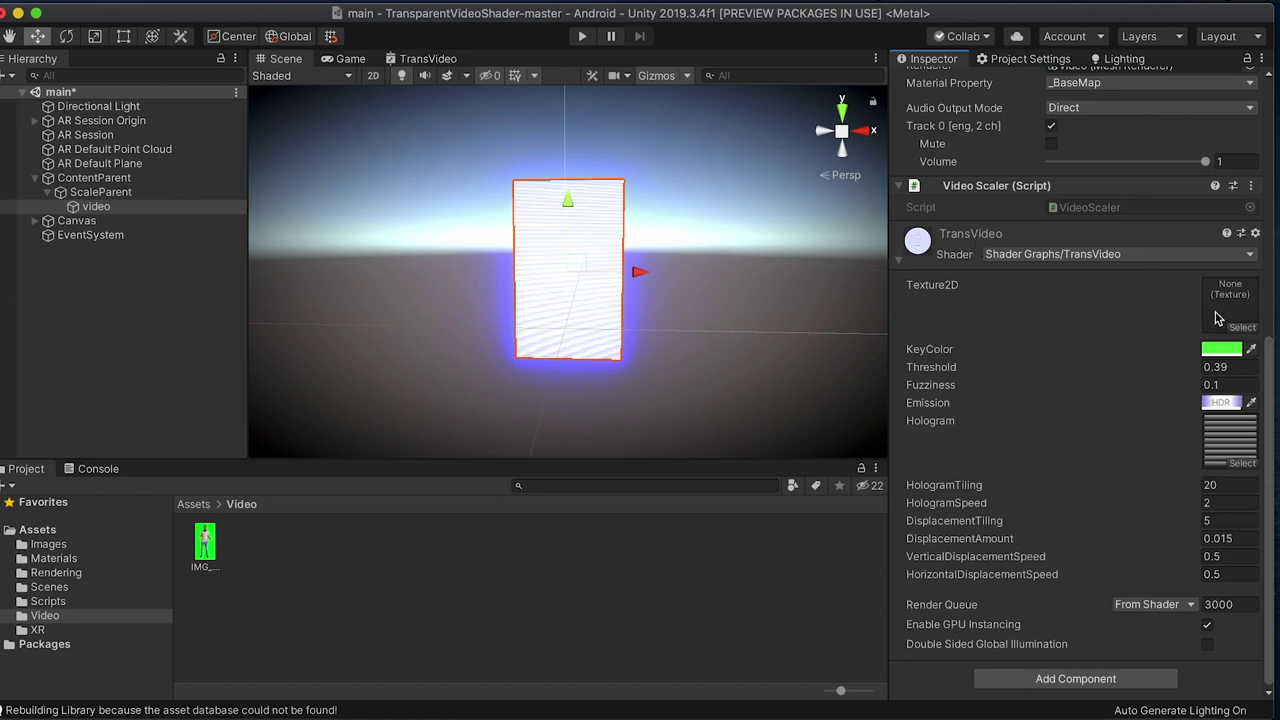
left_click(422, 61)
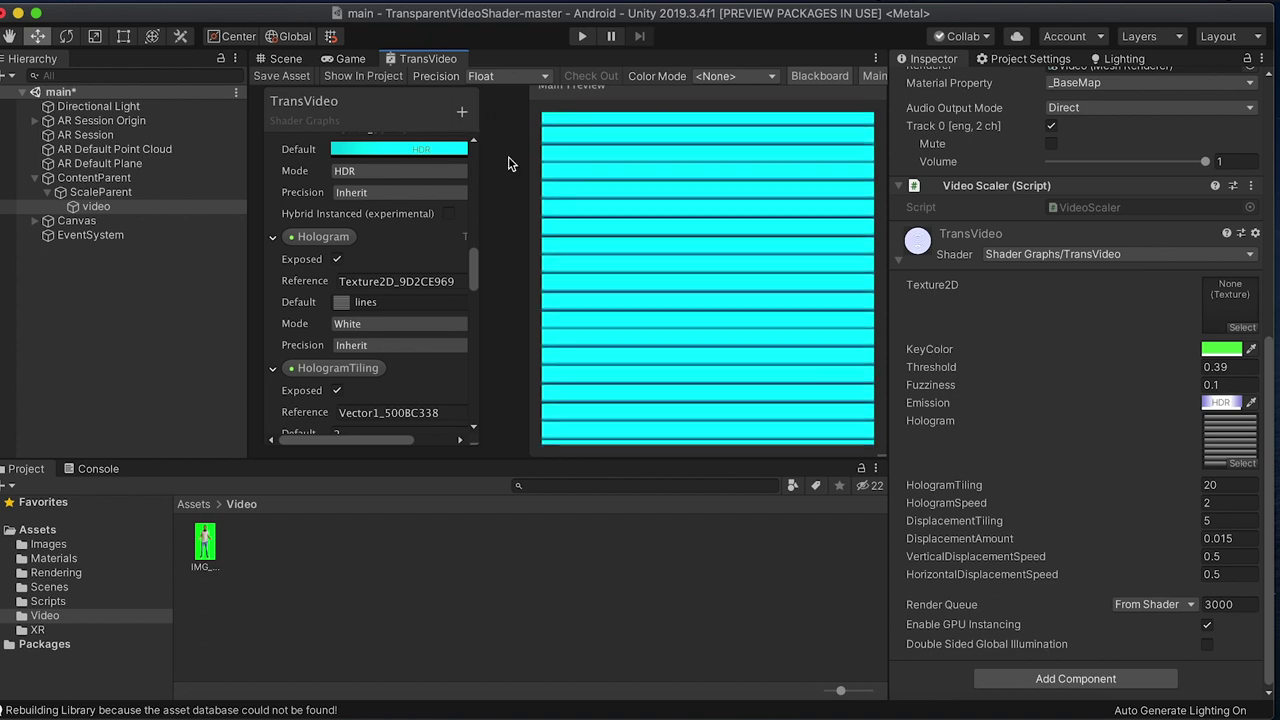
Maximize the TransVideo shader graph panel and pan and zoom through its nodes
right_click(428, 58)
left_click(443, 66)
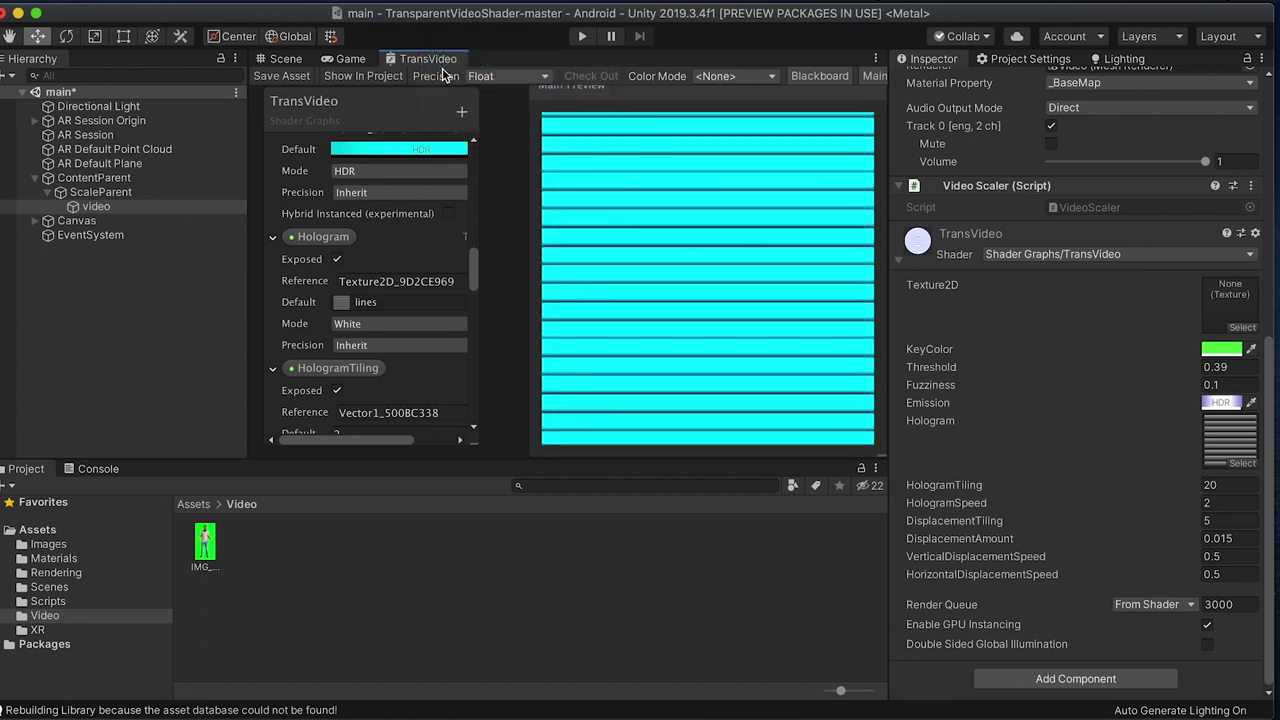
mouse_move(489, 366)
left_mouse_down("alt")
mouse_move(520, 357)
mouse_move(470, 366)
left_mouse_up("alt")
scroll(466, 366, "down", 1)
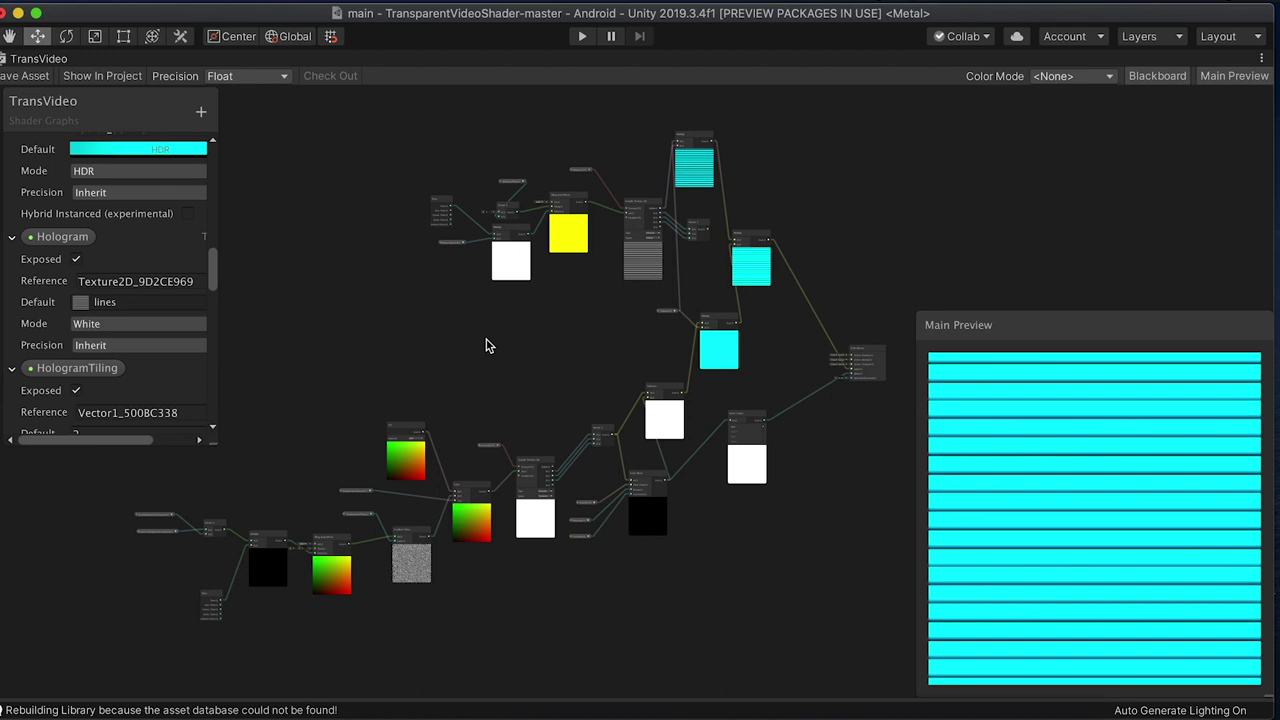
scroll(486, 345, "up", 2)
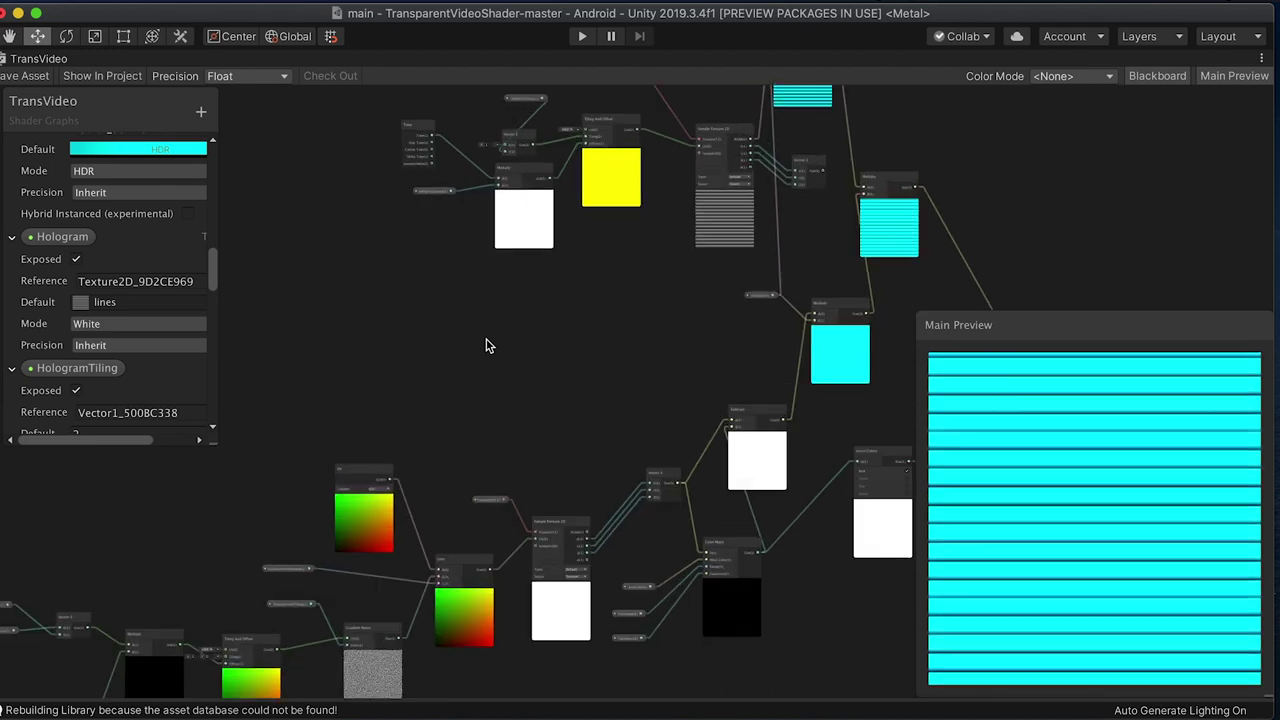
scroll(486, 345, "down", 2)
scroll(475, 352, "down", 1)
left_click_drag(473, 356, 487, 347, "alt")
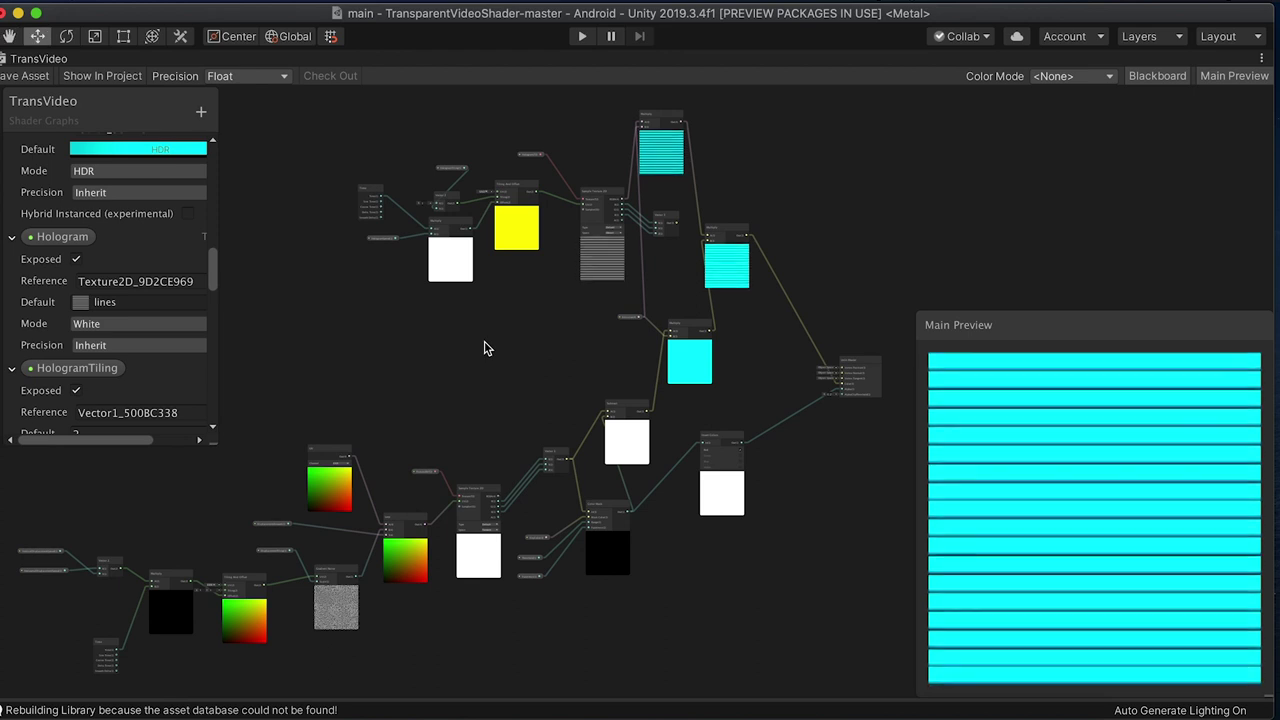
Restore the normal editor layout and show the Game view
right_click(34, 58)
left_click(62, 65)
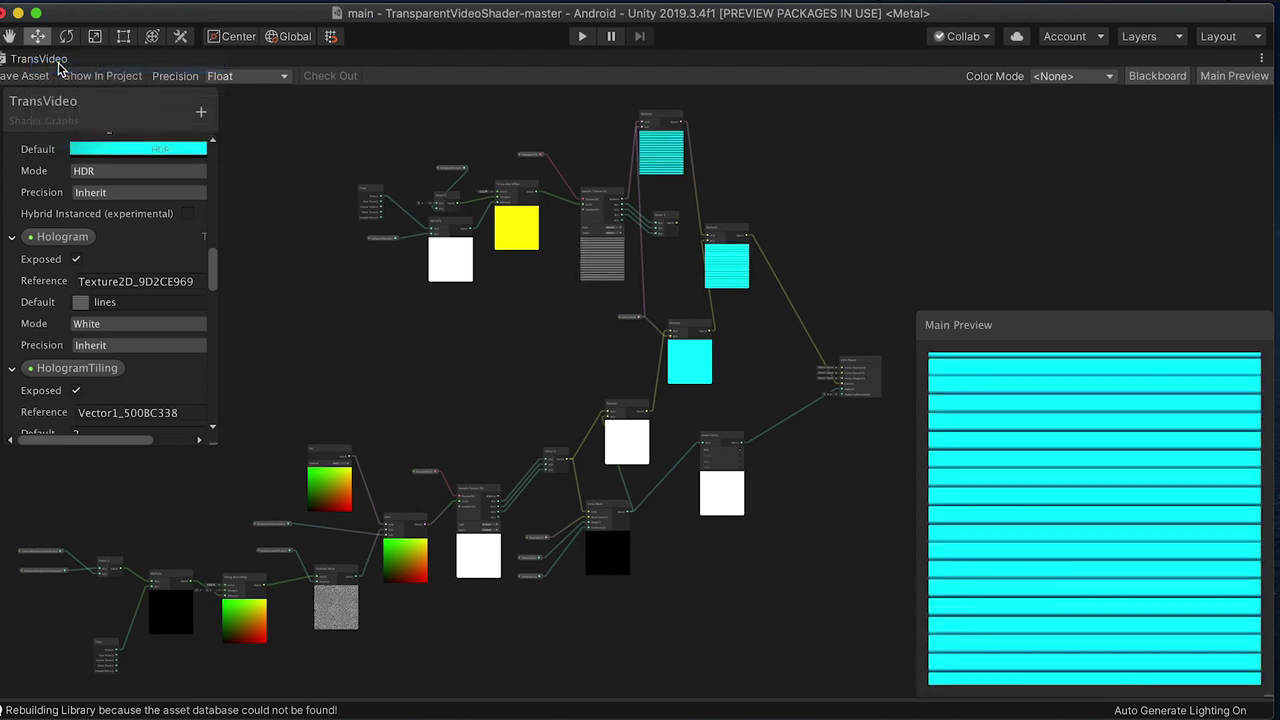
left_click(347, 59)
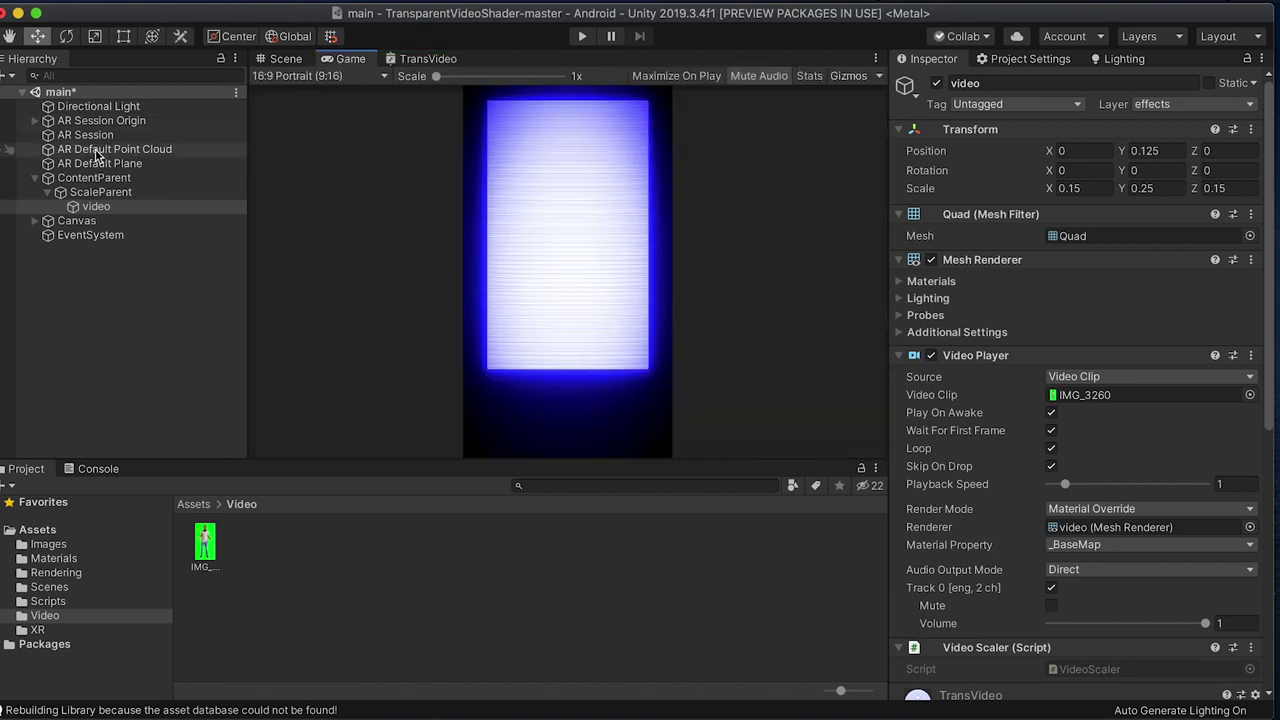
Run the scene in Play mode and browse the TransVideo material properties while the hologram plays
left_click(582, 37)
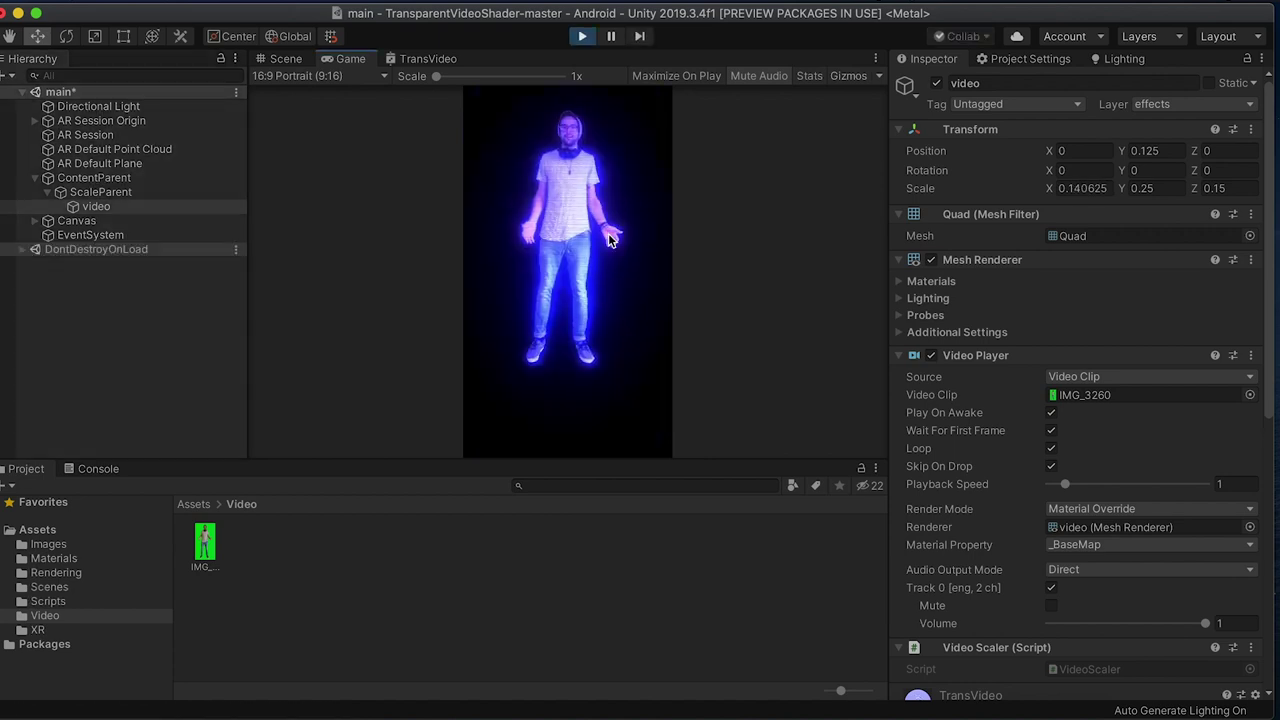
scroll(1080, 450, "down", 5)
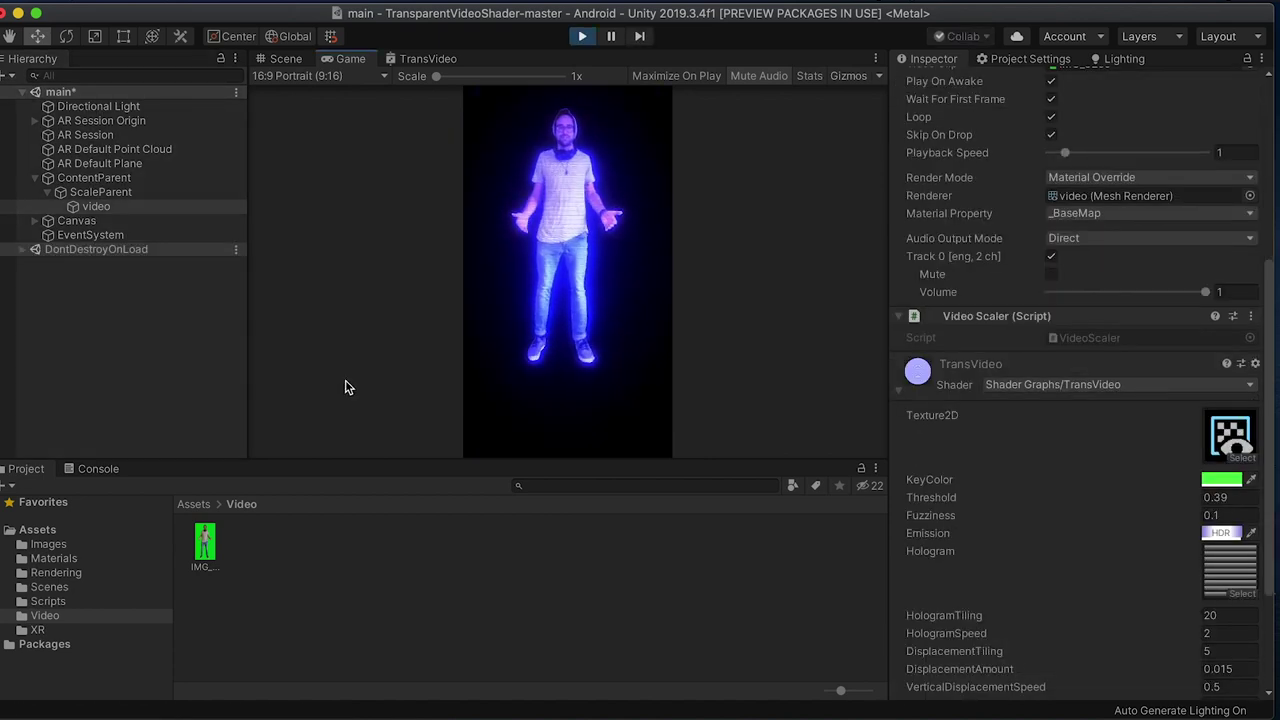
scroll(1151, 357, "down", 3)
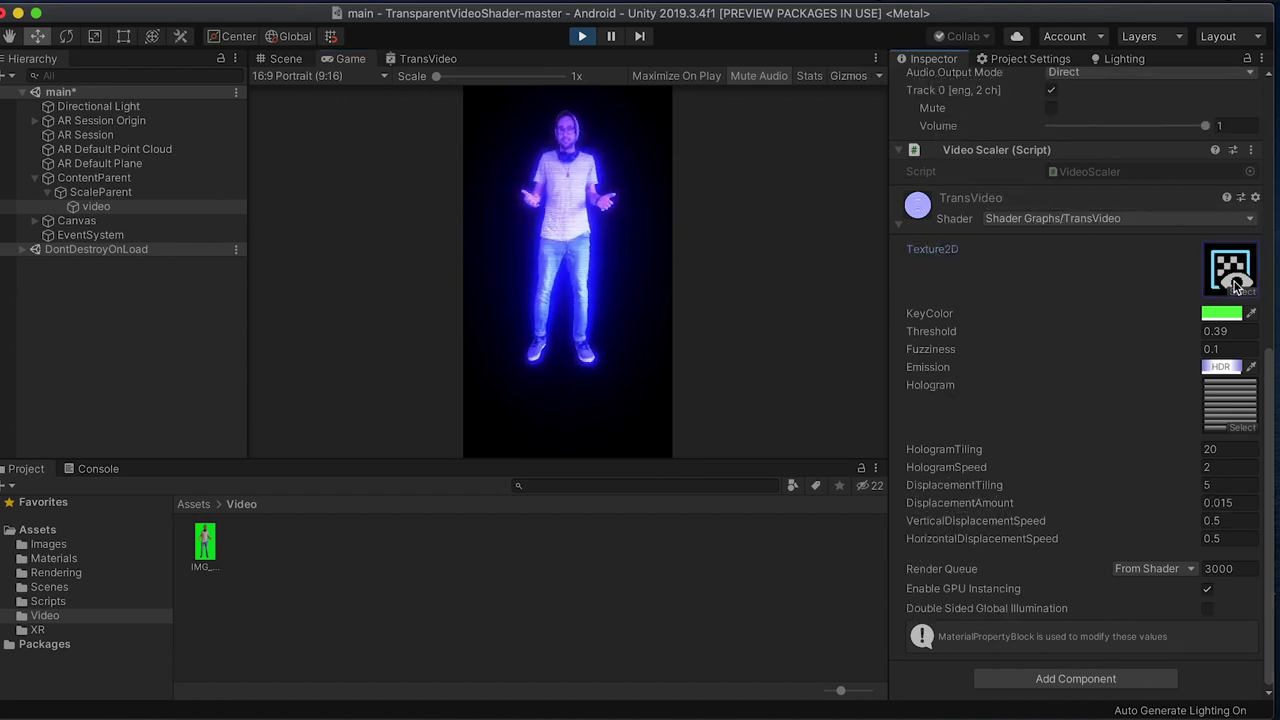
scroll(1126, 261, "up", 4)
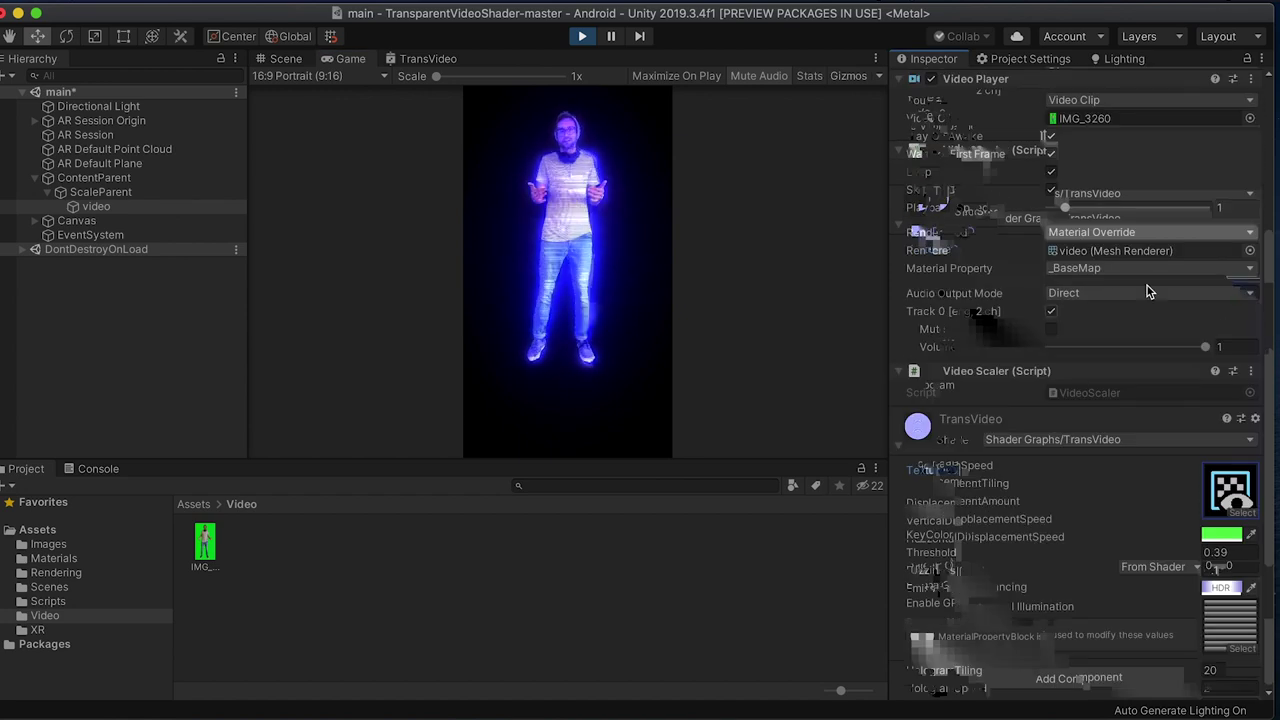
Keep _BaseMap as the video's target material property
left_click(1089, 269)
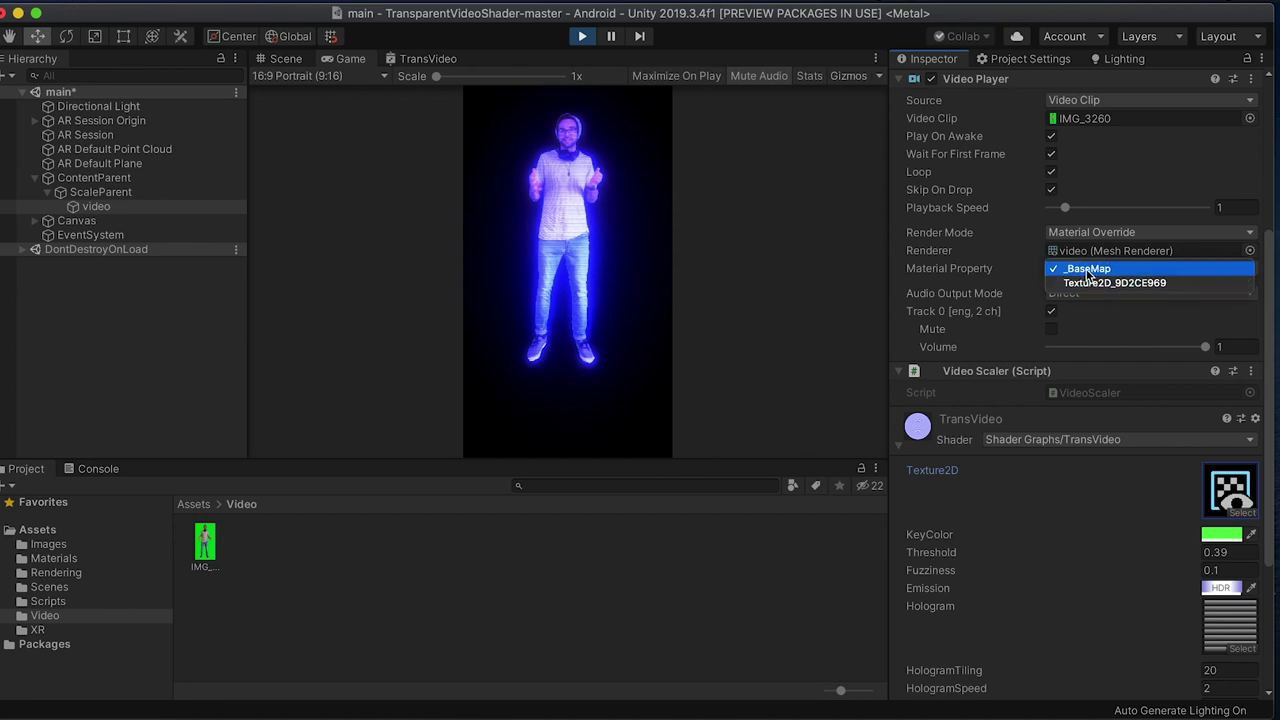
left_click(1072, 268)
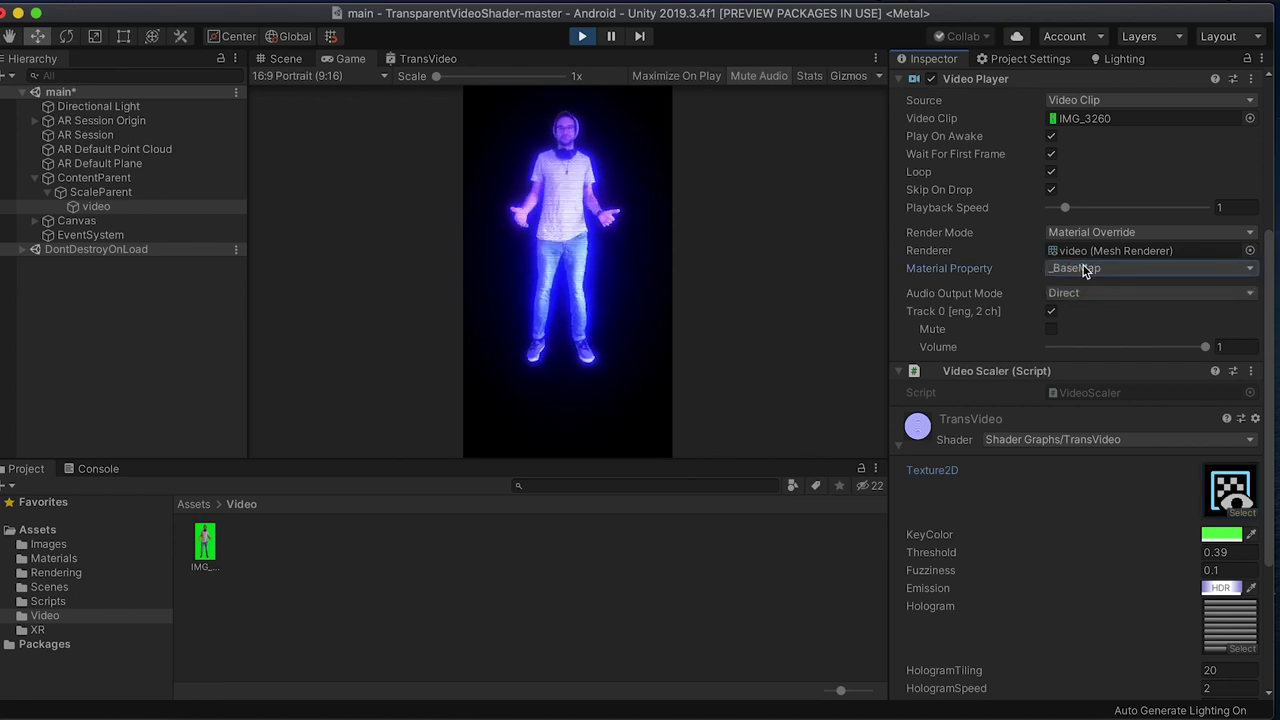
scroll(1190, 490, "down", 3)
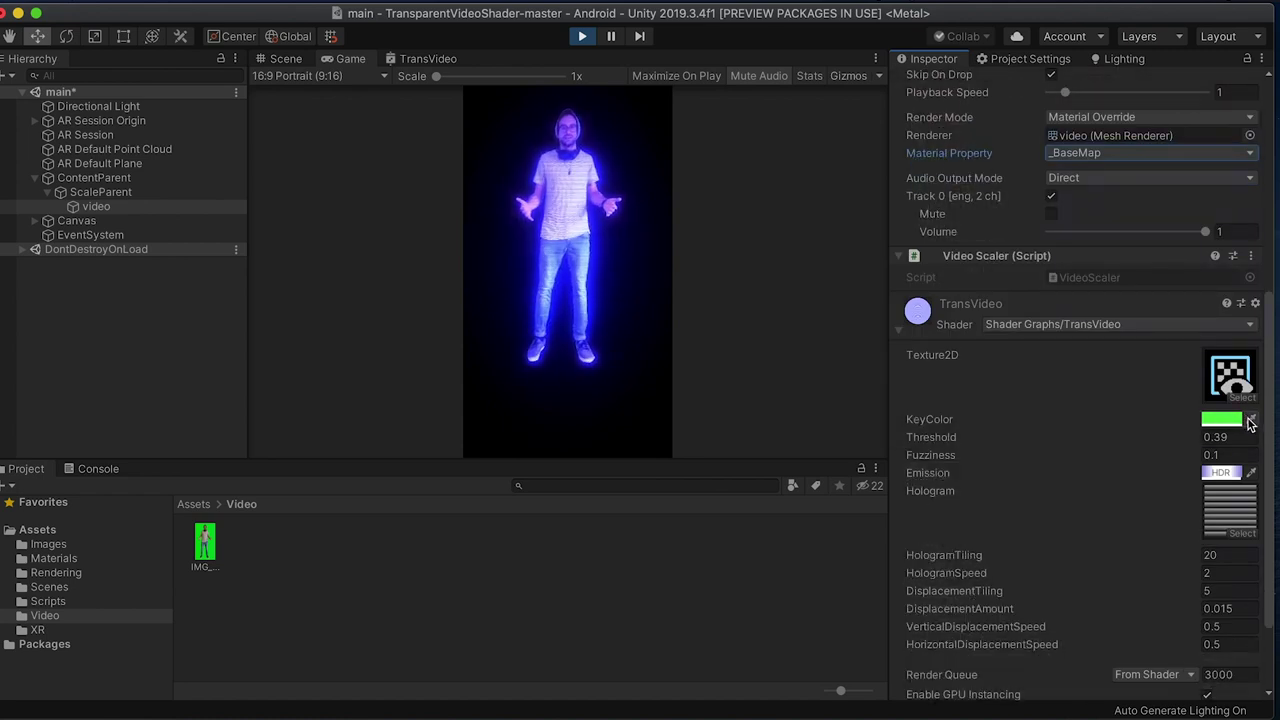
Try a blue KeyColor, then set it back to green 48EF5B
left_click(1240, 420)
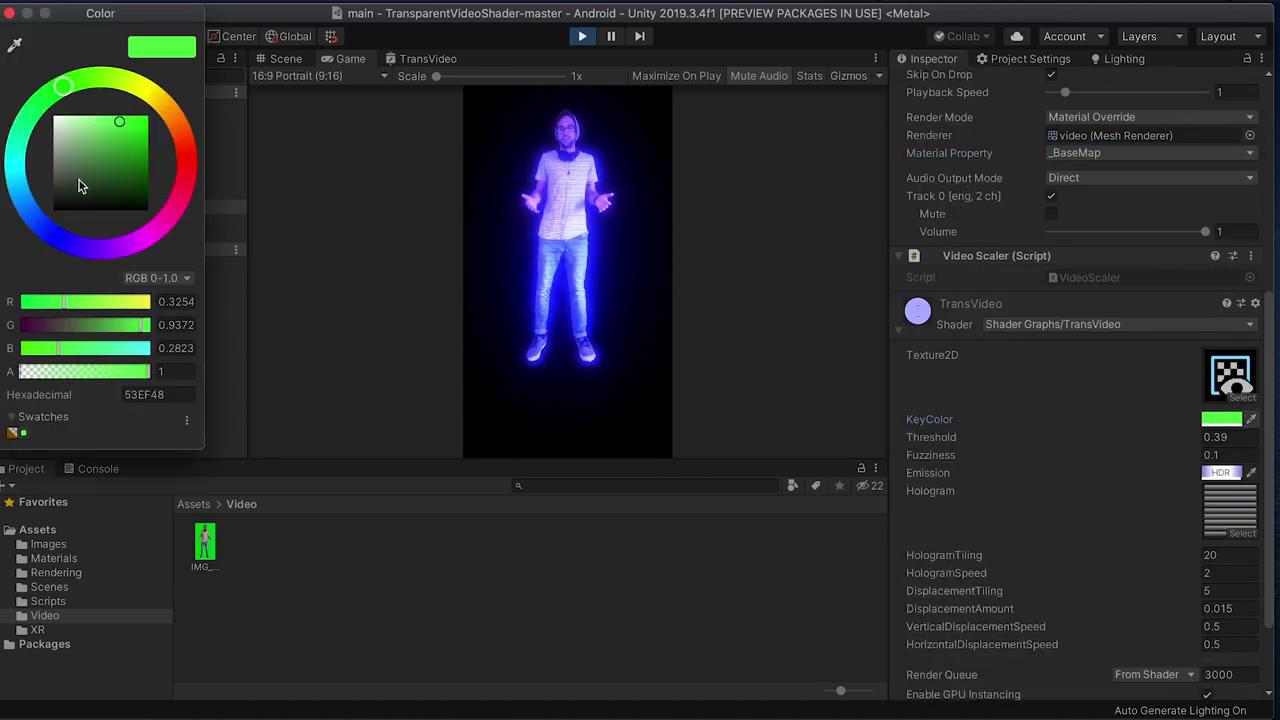
left_click_drag(195, 163, 2, 247)
left_click_drag(50, 93, 45, 97)
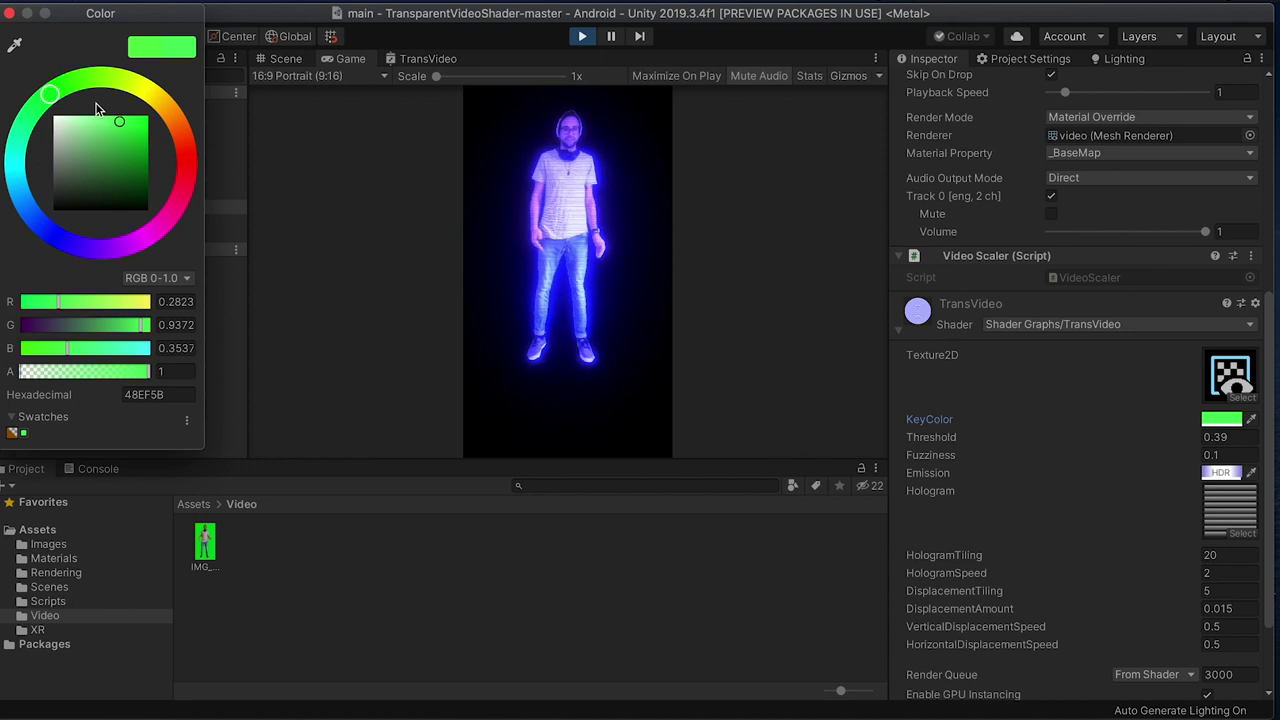
left_click(7, 13)
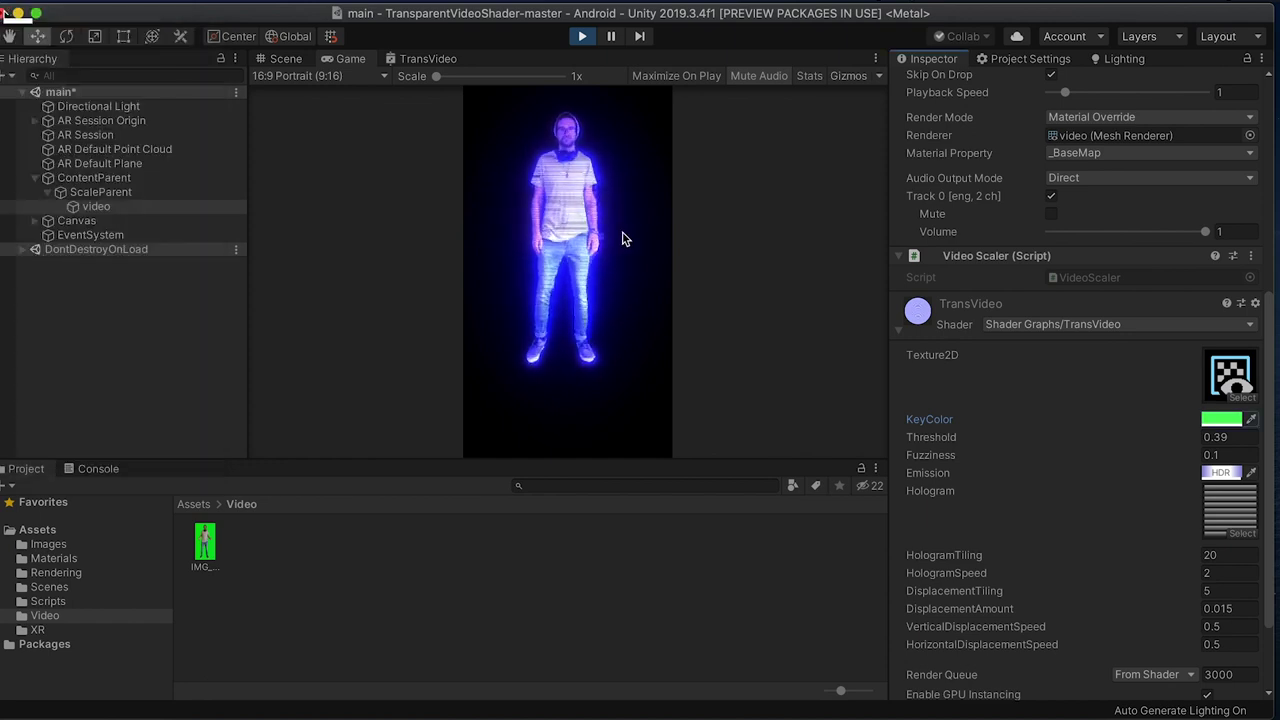
Reselect the video object and lower the key Threshold to test the green background
left_click(201, 553)
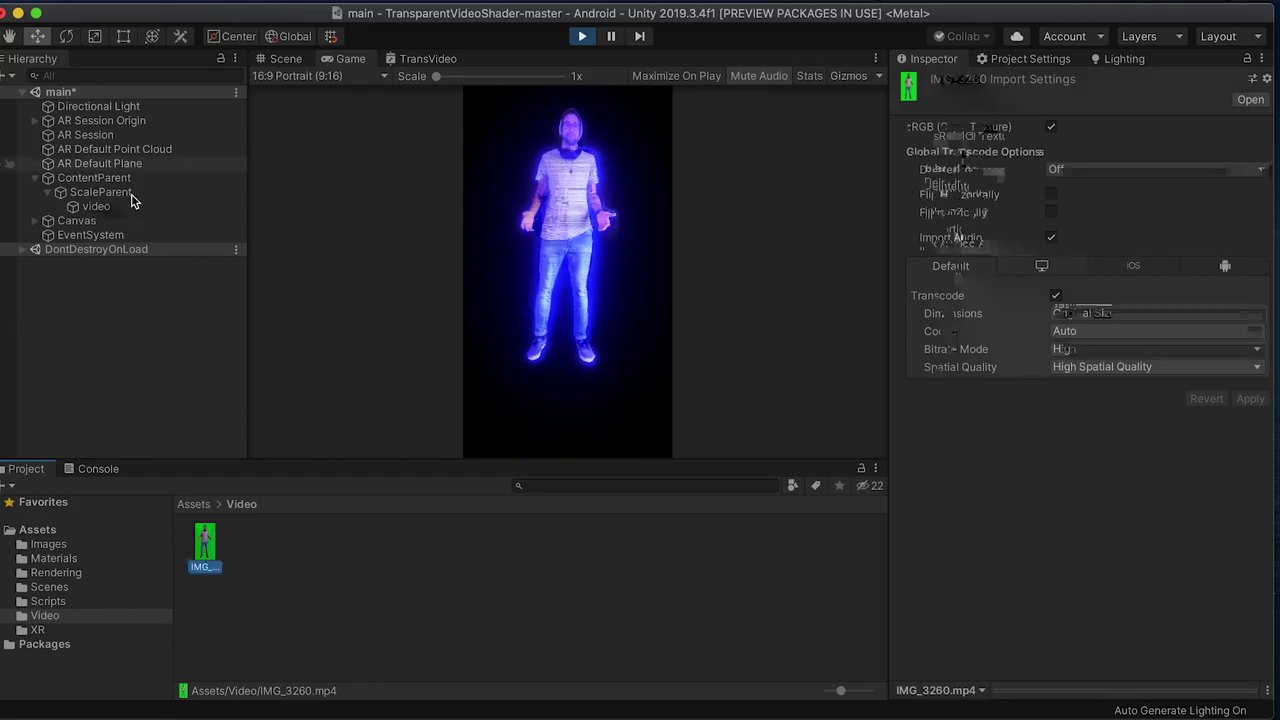
left_click(98, 206)
scroll(1138, 435, "down", 10)
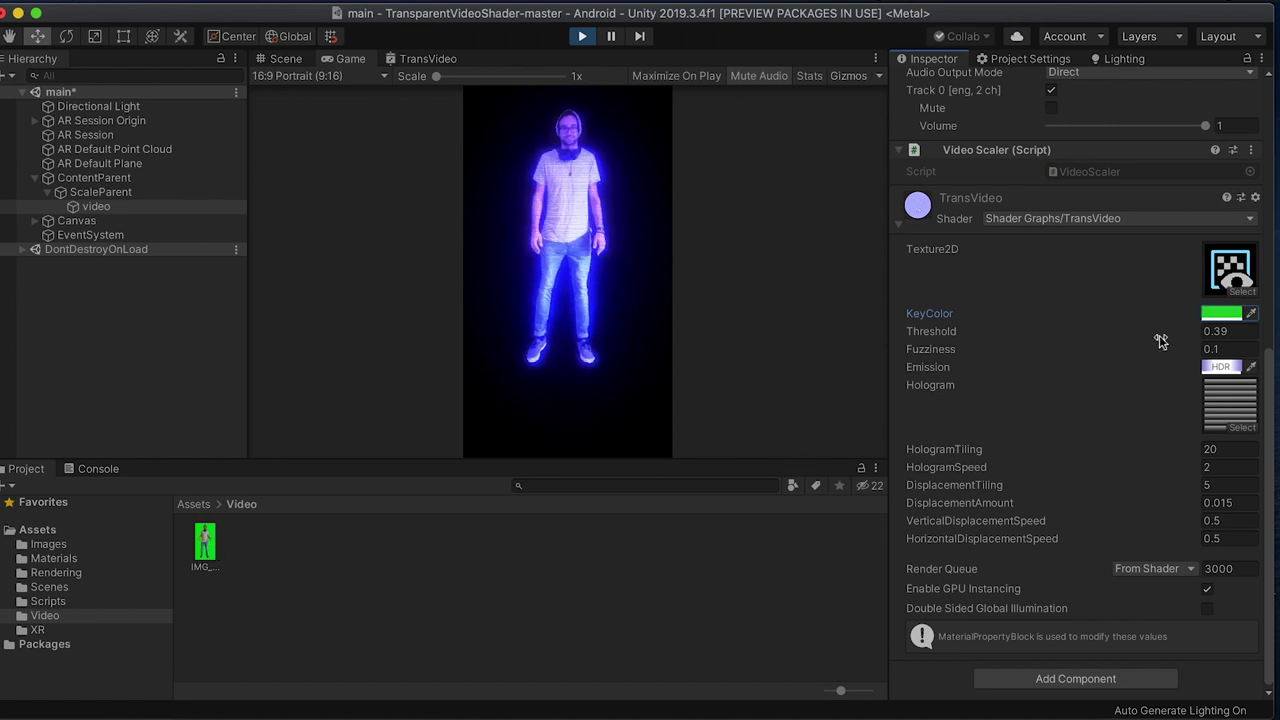
mouse_move(1166, 337)
left_mouse_down()
mouse_move(1151, 337)
mouse_move(1177, 332)
left_mouse_up()
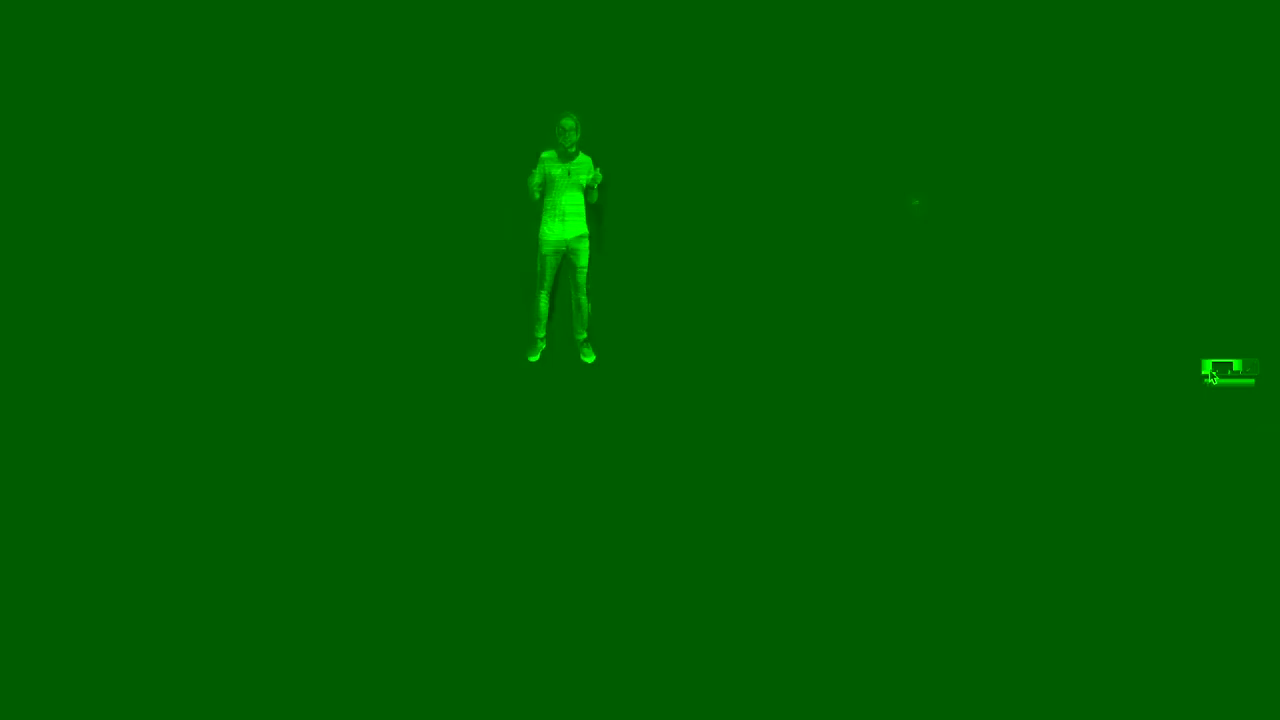
Cycle the Emission glow colour through different hues, then bring up Hologram's texture choices
left_click(1220, 366)
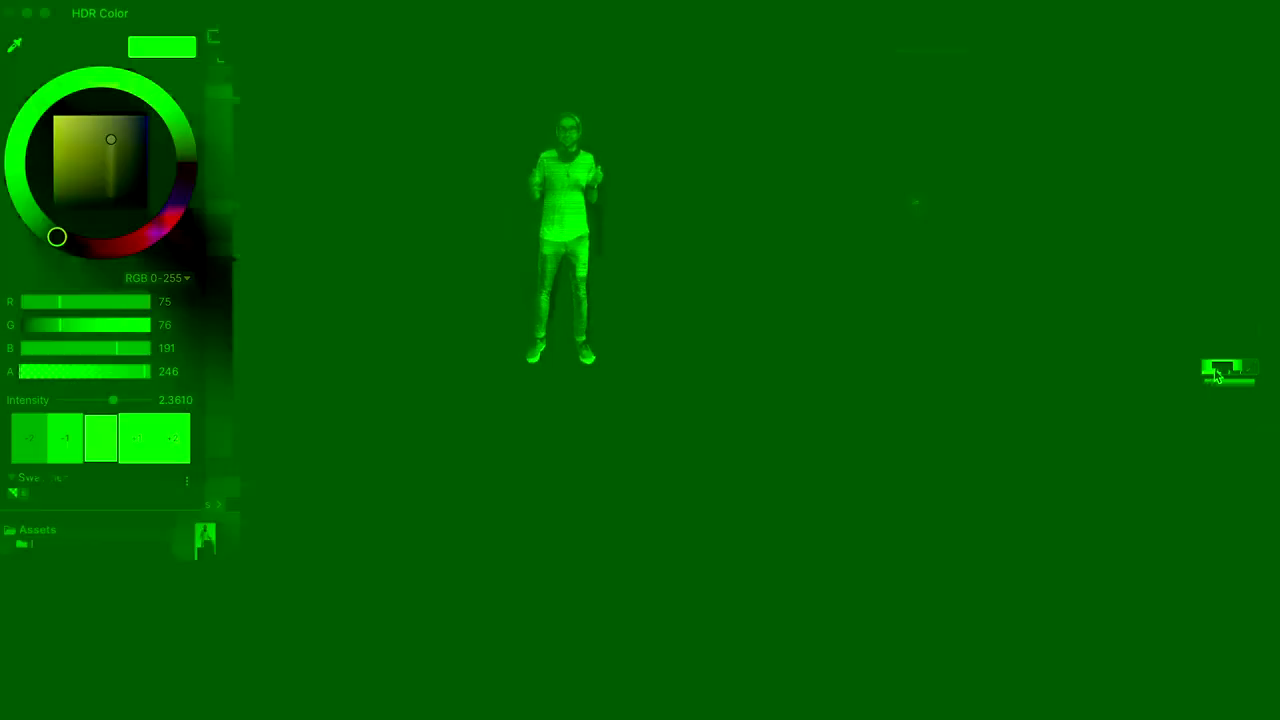
left_click_drag(153, 101, 58, 87)
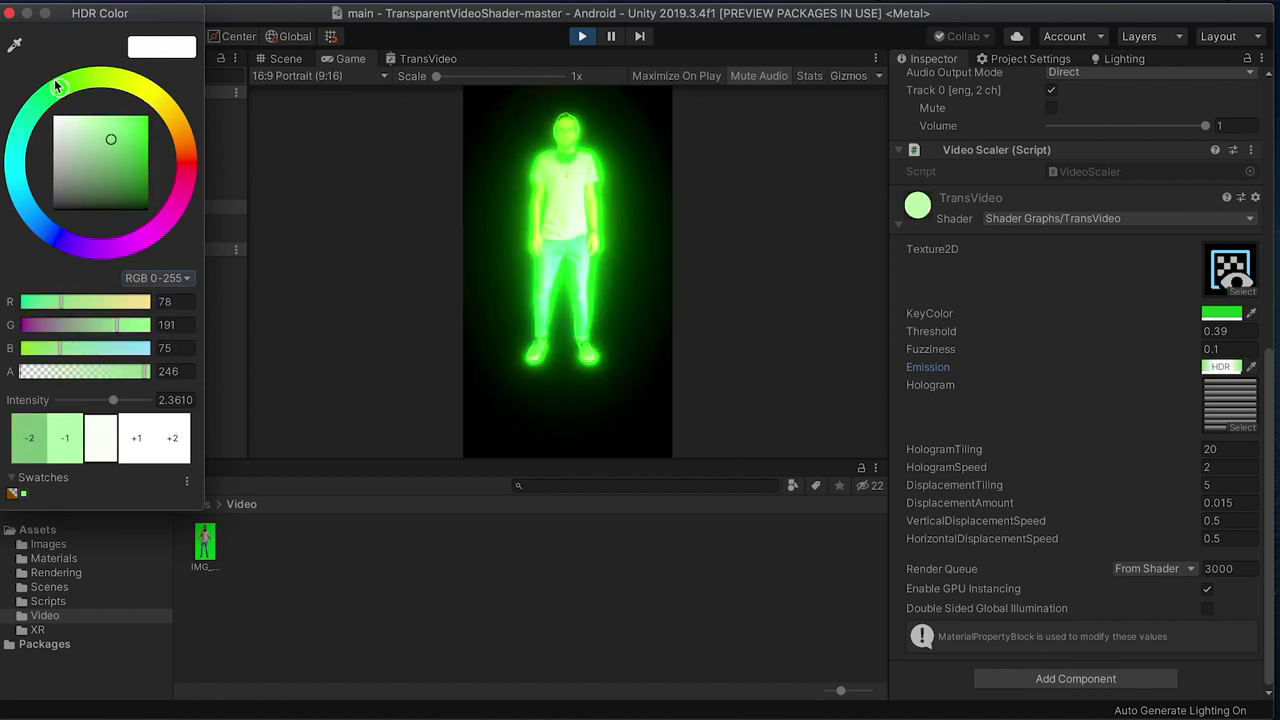
left_click(1240, 428)
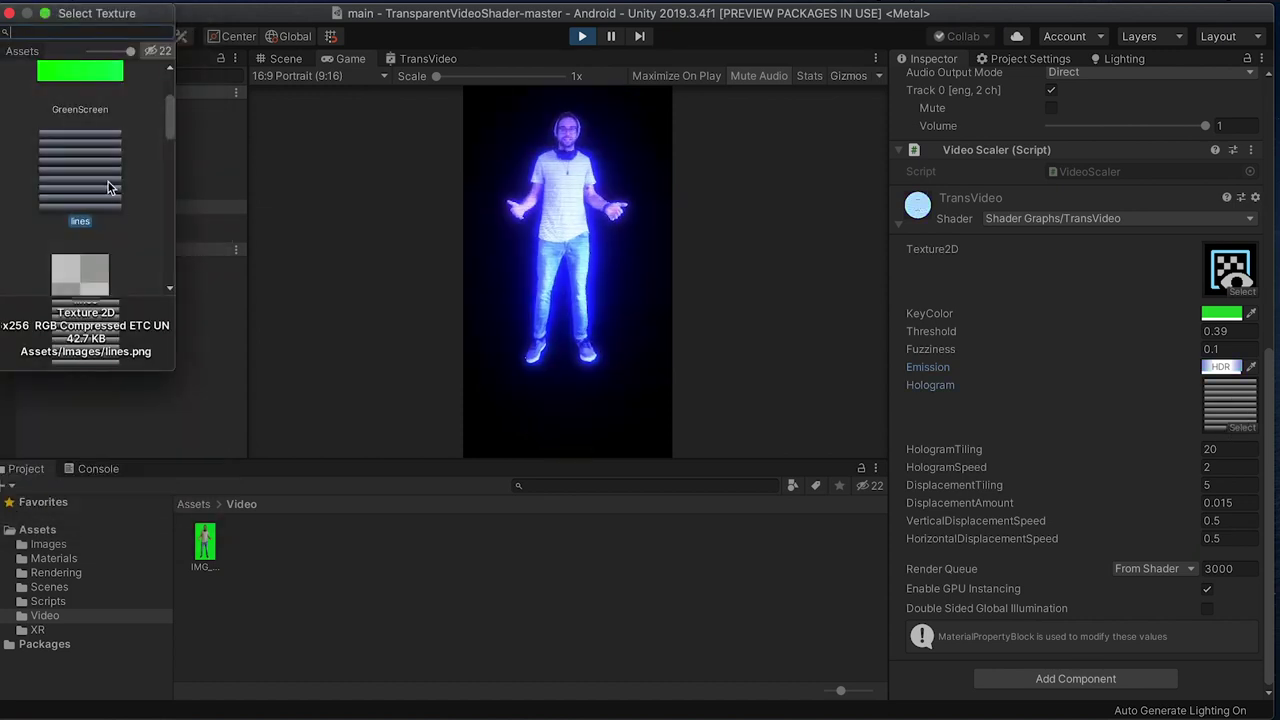
Try the Default-Checker texture on the hologram, then restore the lines texture
scroll(100, 111, "down", 2)
left_click(95, 205)
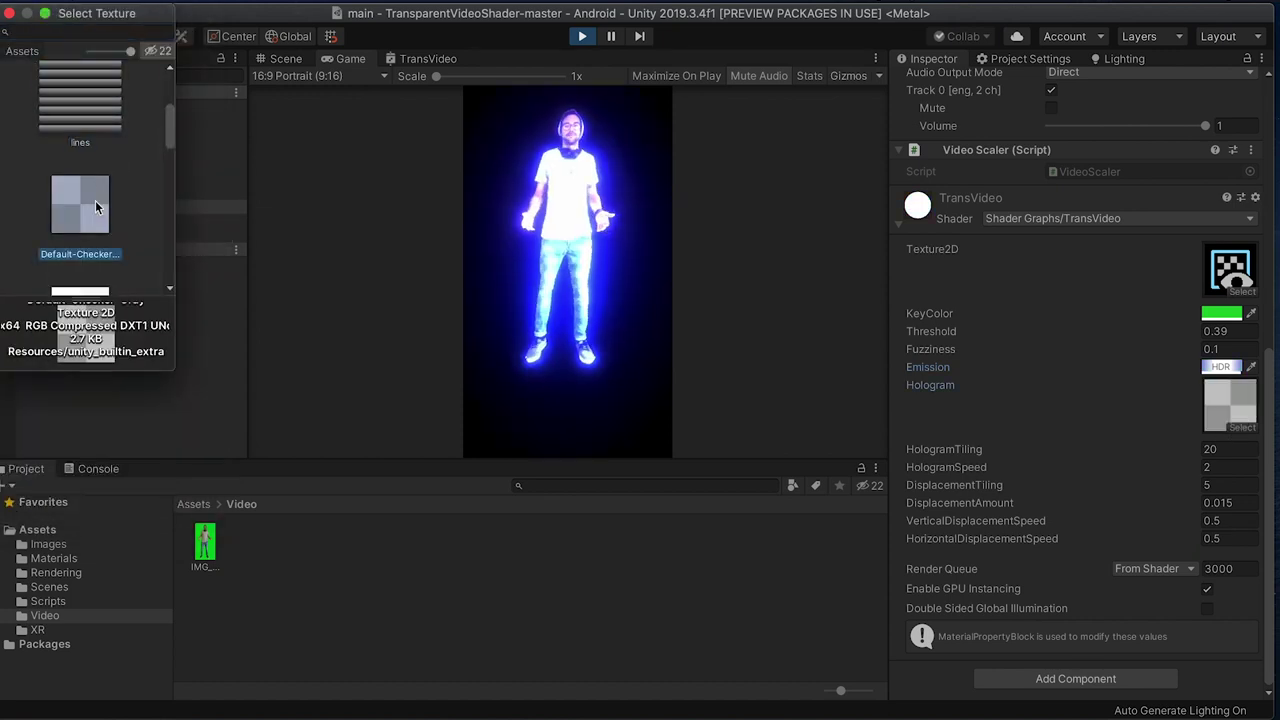
left_click(80, 118)
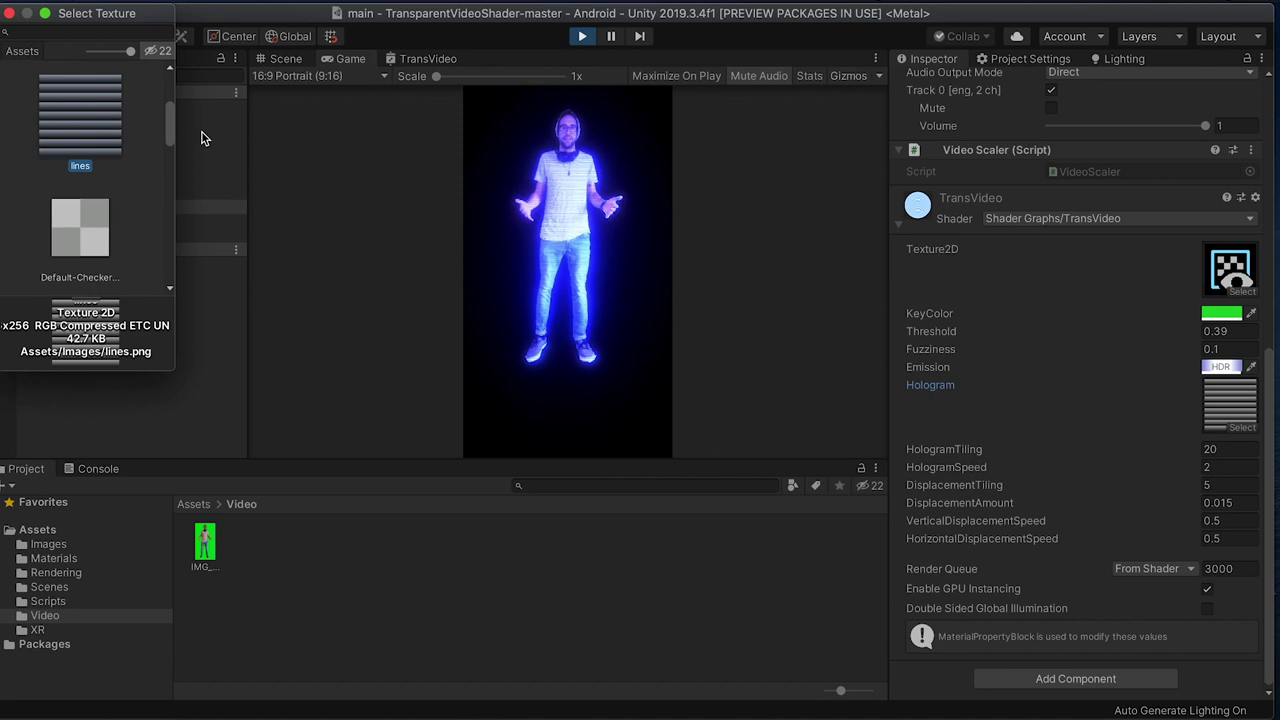
left_click(9, 14)
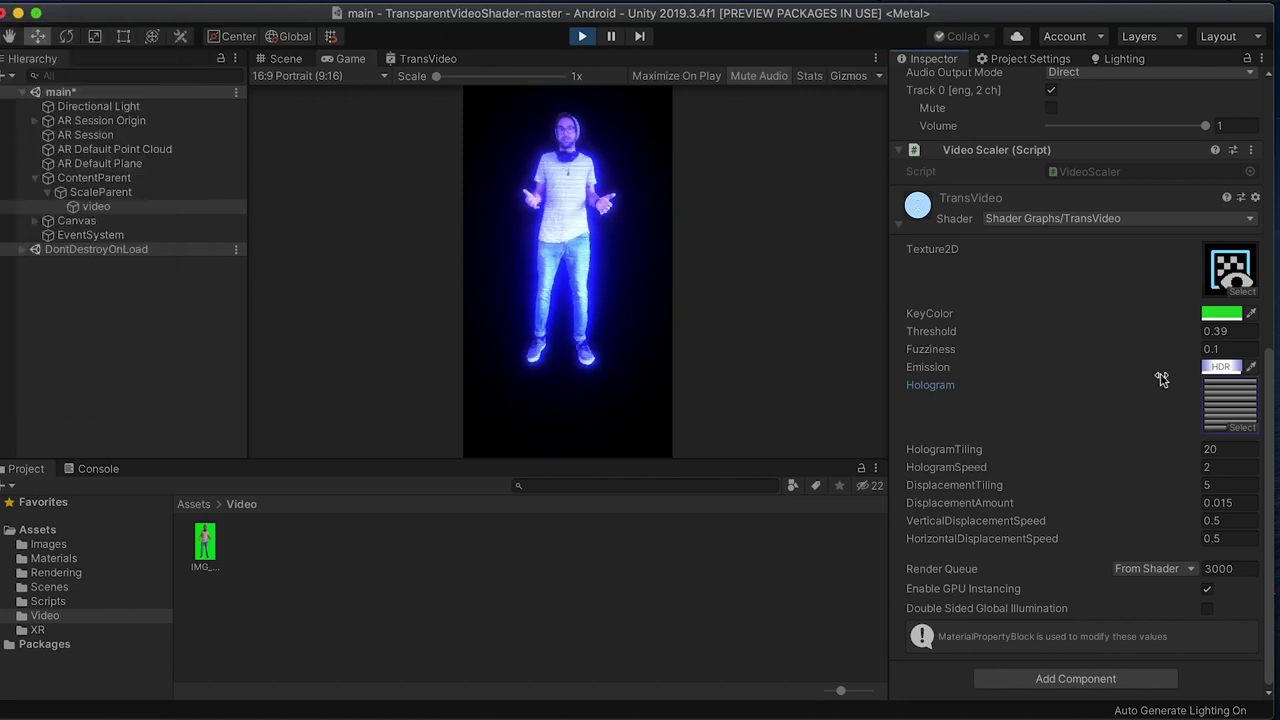
Set HologramTiling to 20 and HologramSpeed to 1
left_click(1207, 448)
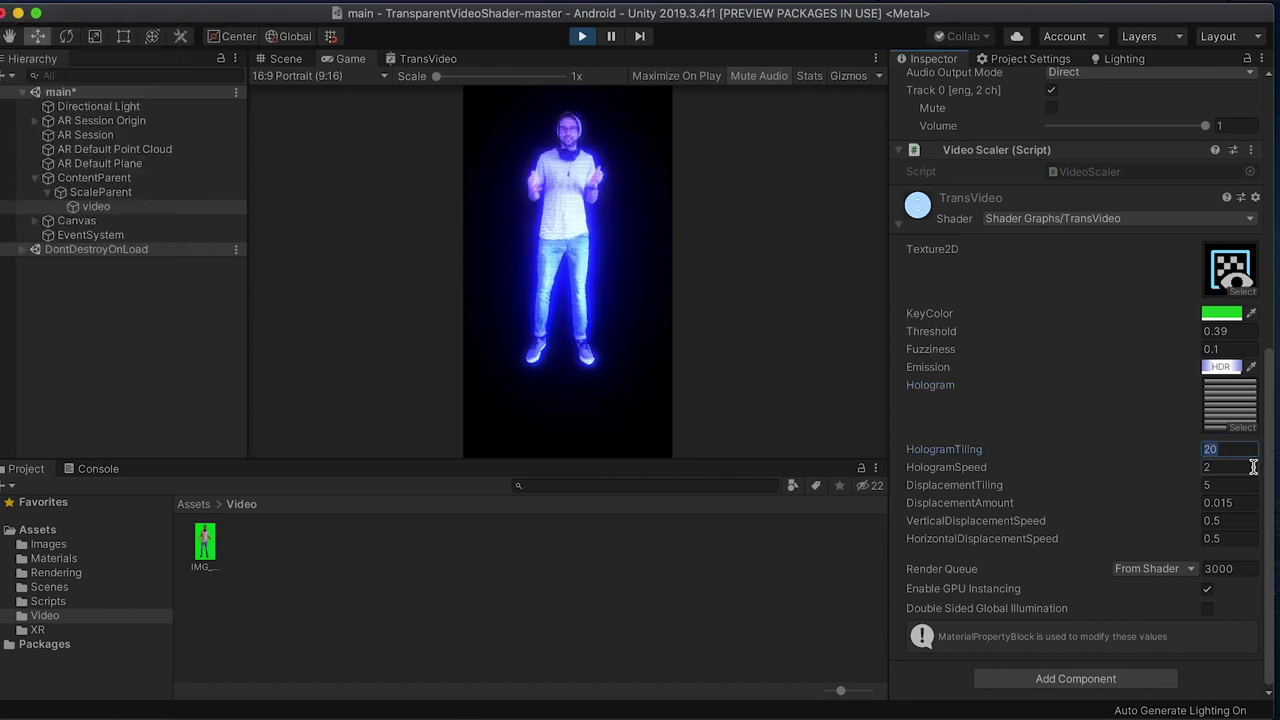
key("Tab")
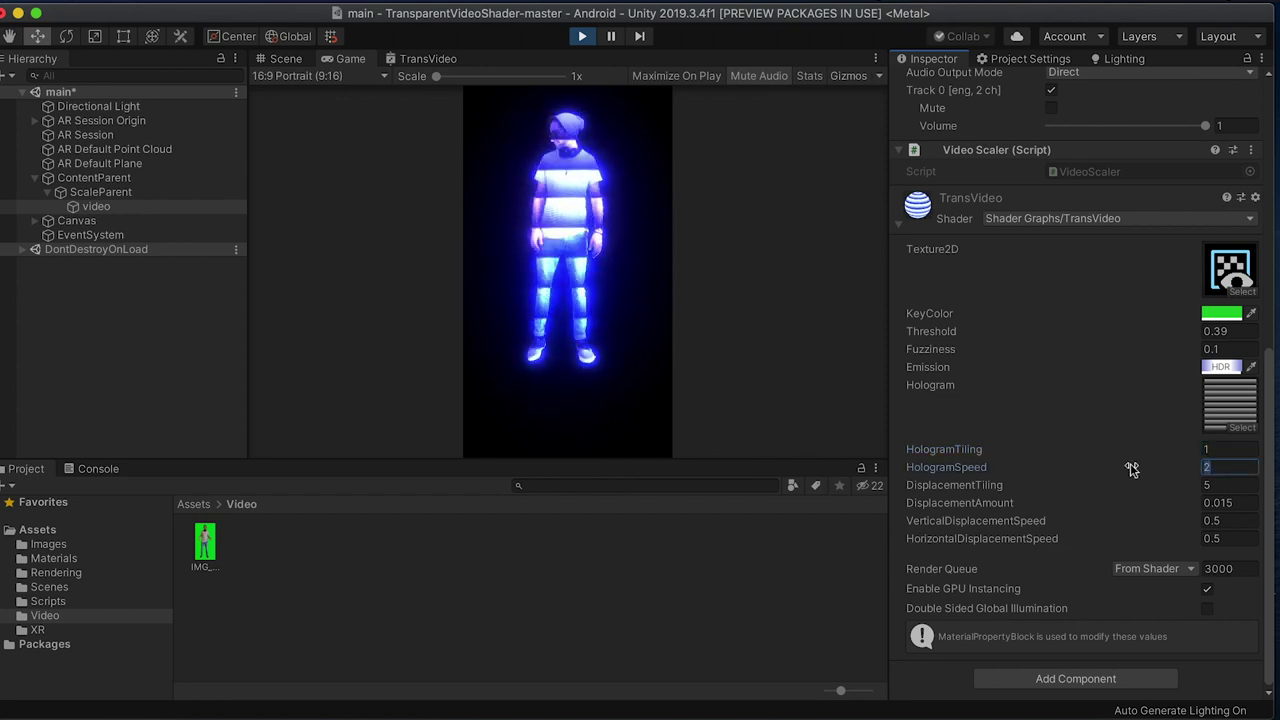
type(".1")
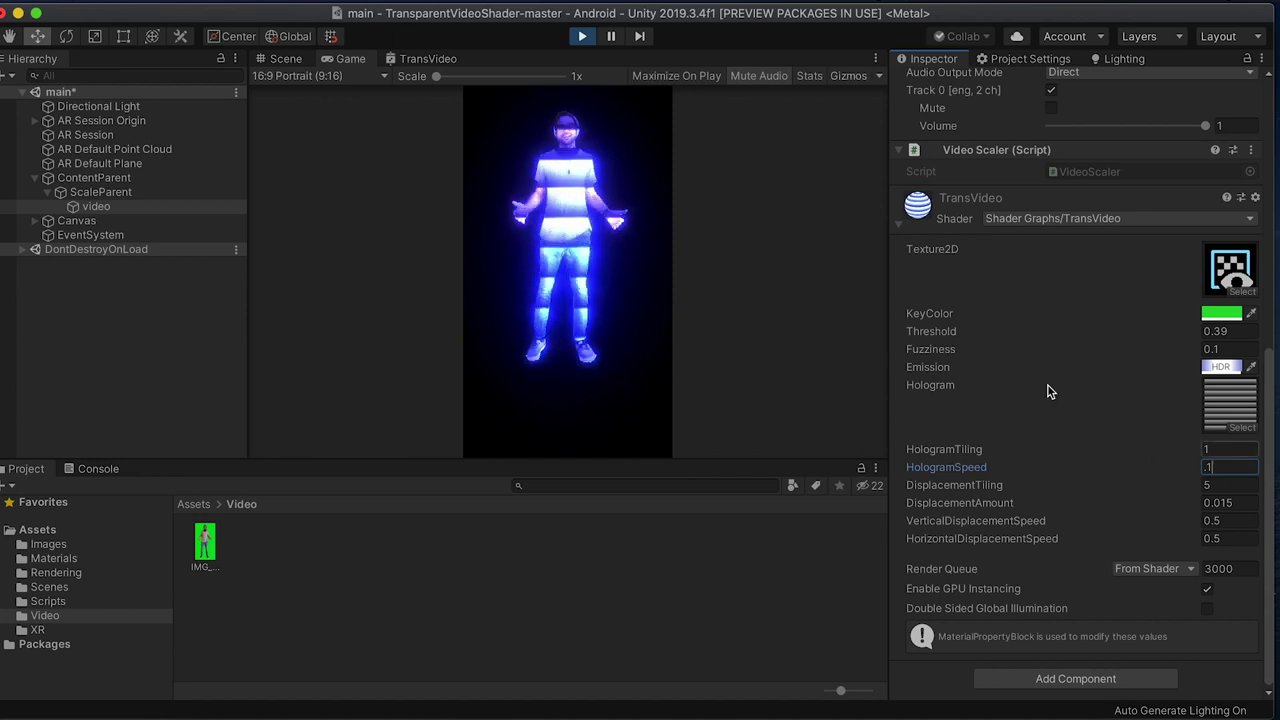
left_click(1168, 450)
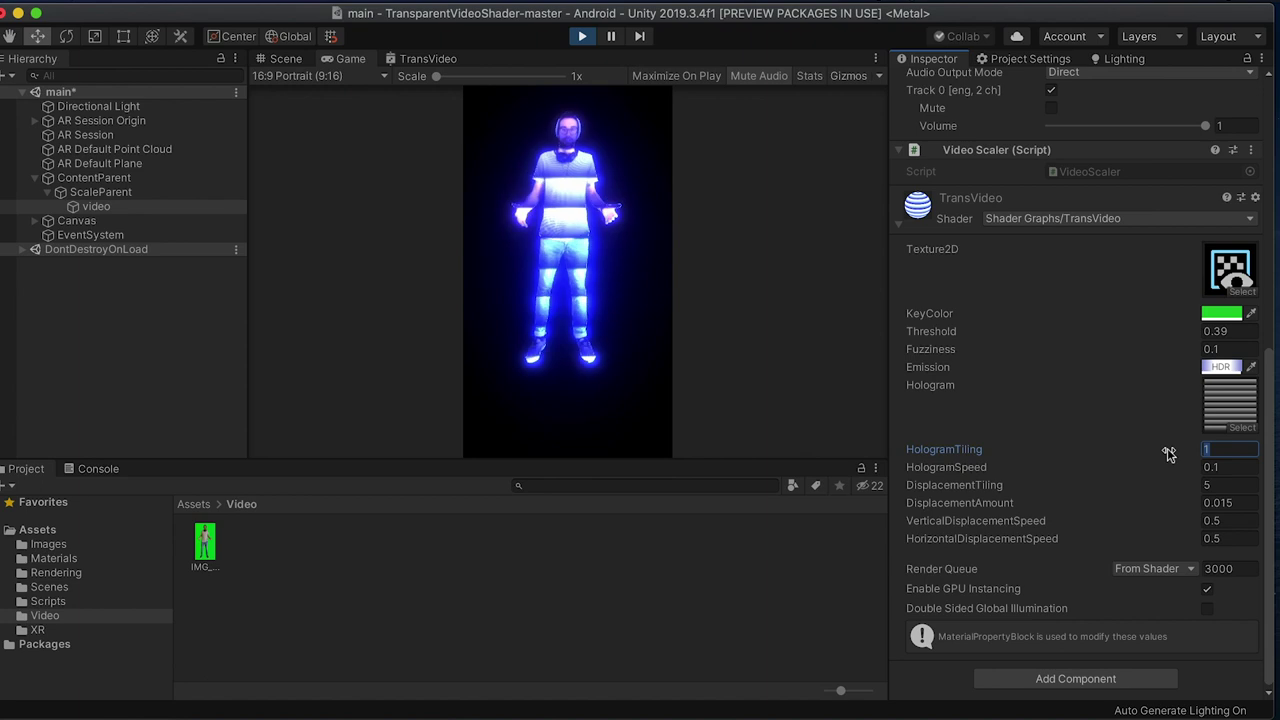
type("20")
left_click(1190, 467)
type("1")
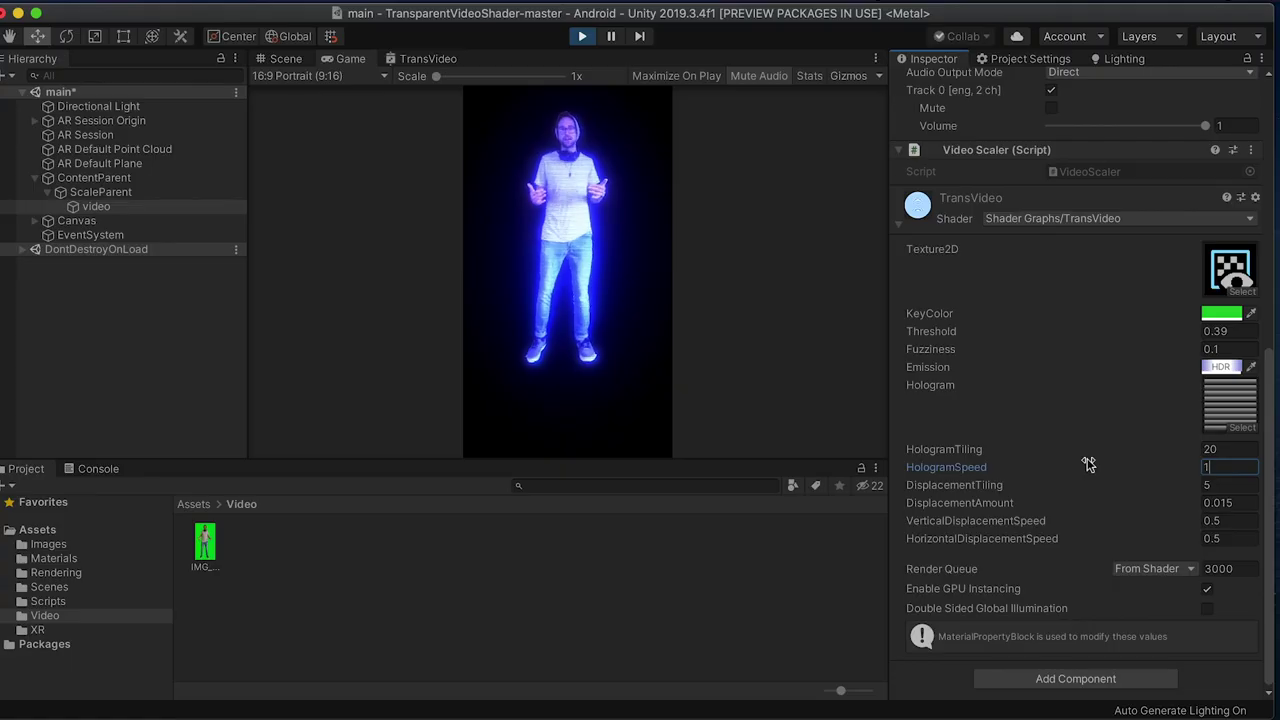
Set DisplacementTiling 100, DisplacementAmount 0.1 and VerticalDisplacementSpeed -0.04
left_click(1222, 485)
type("10")
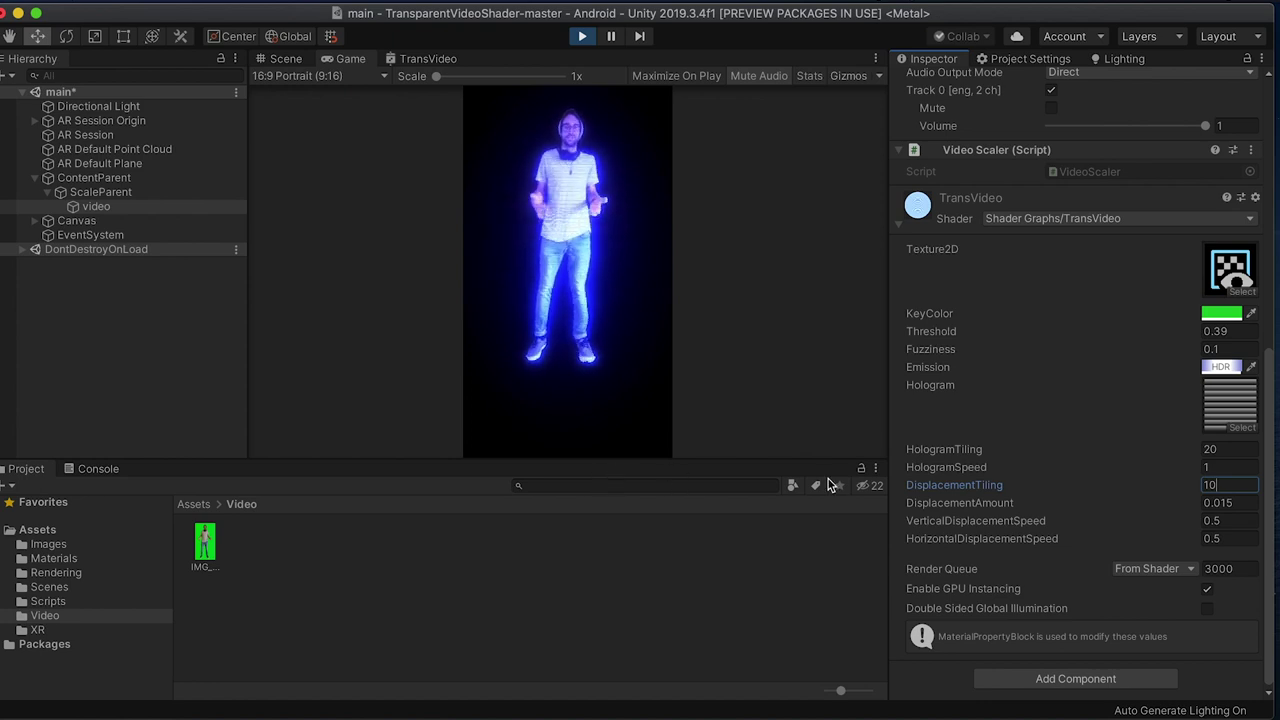
type("0")
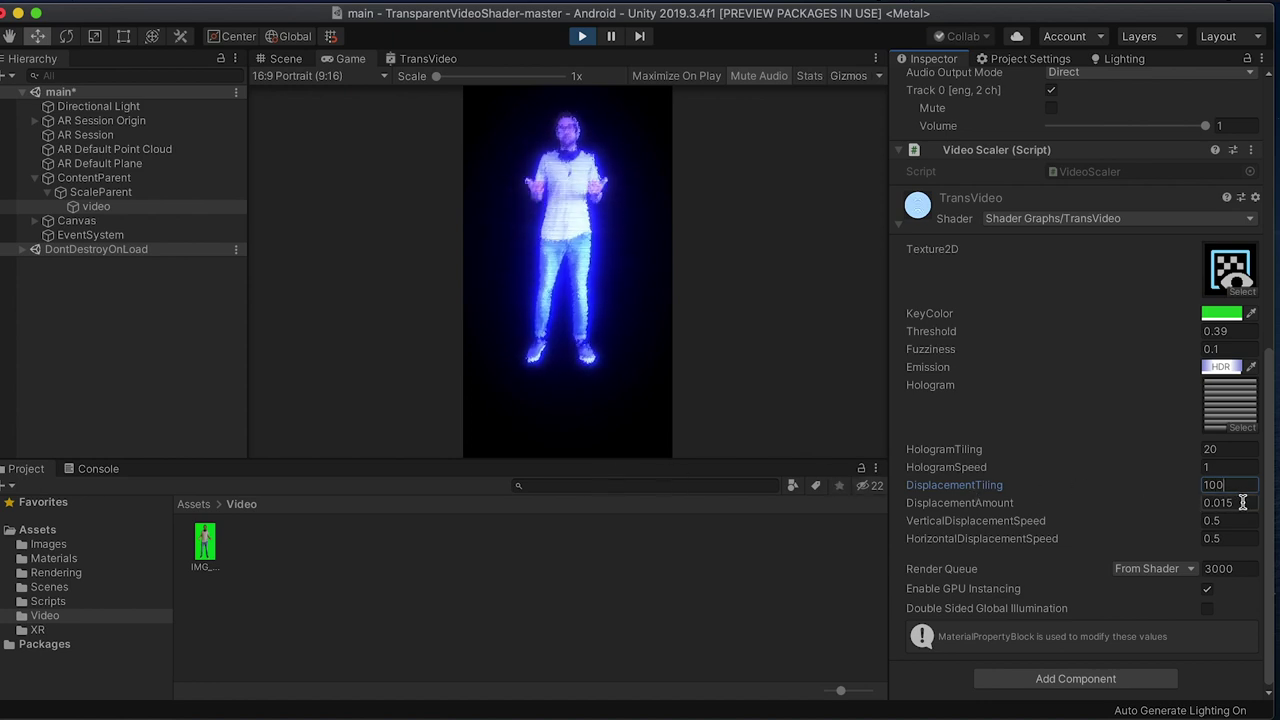
left_click(1236, 503)
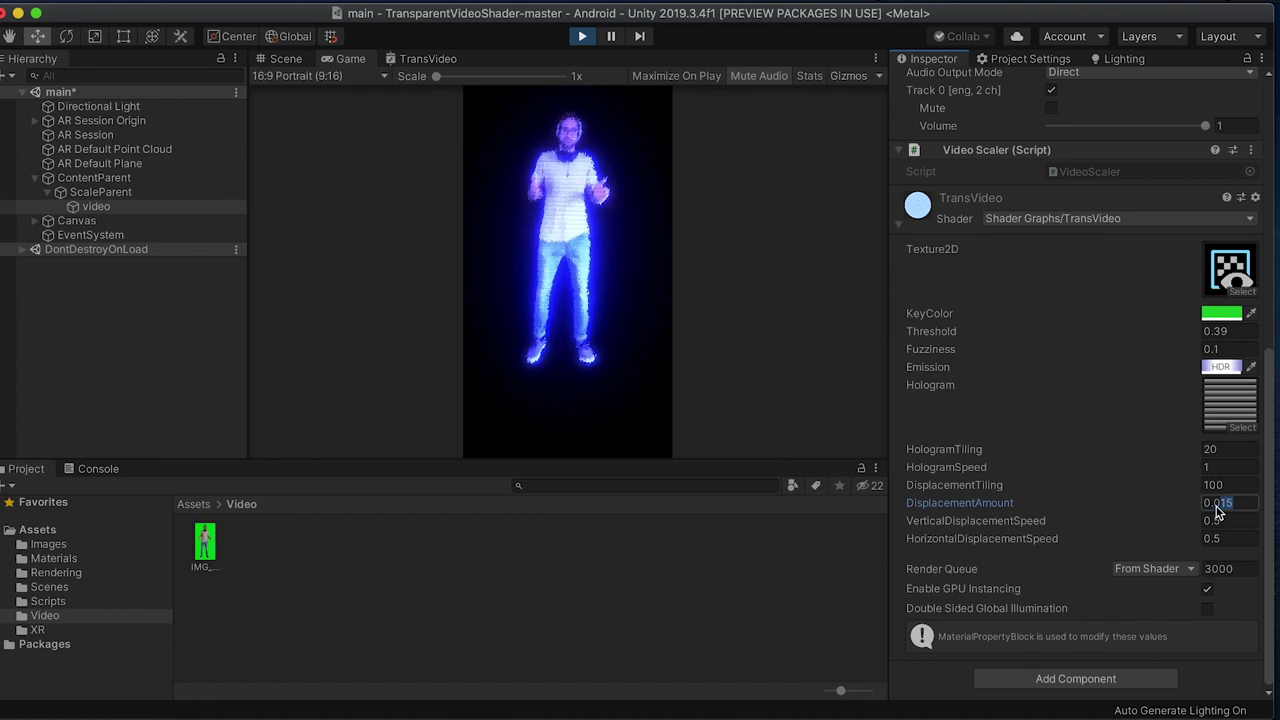
type("0.1")
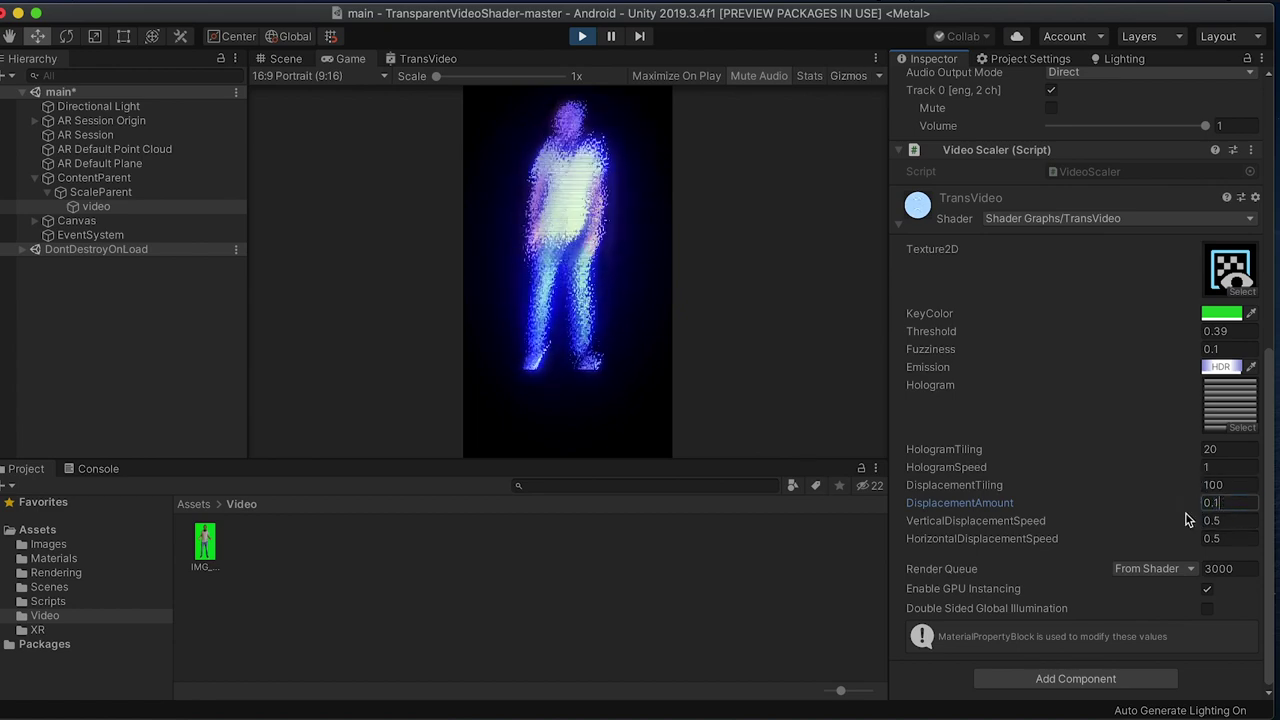
left_click_drag(1188, 525, 1165, 529)
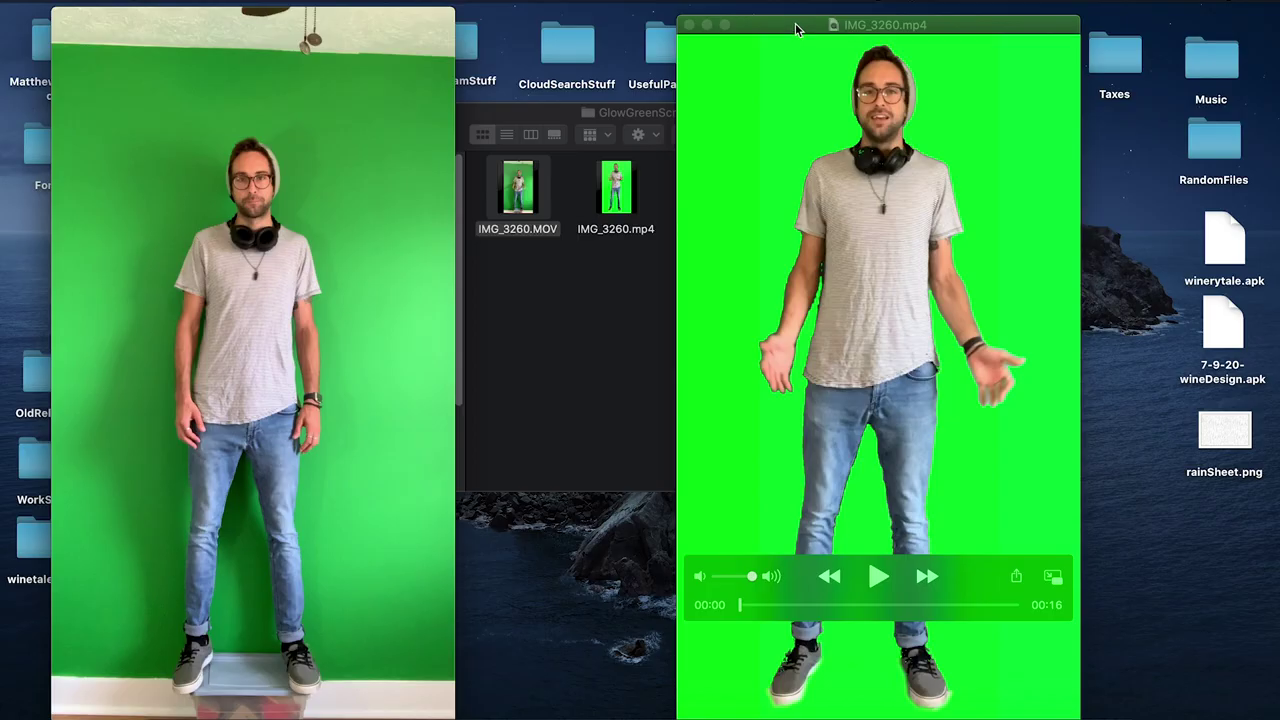
left_click_drag(800, 30, 763, 22)
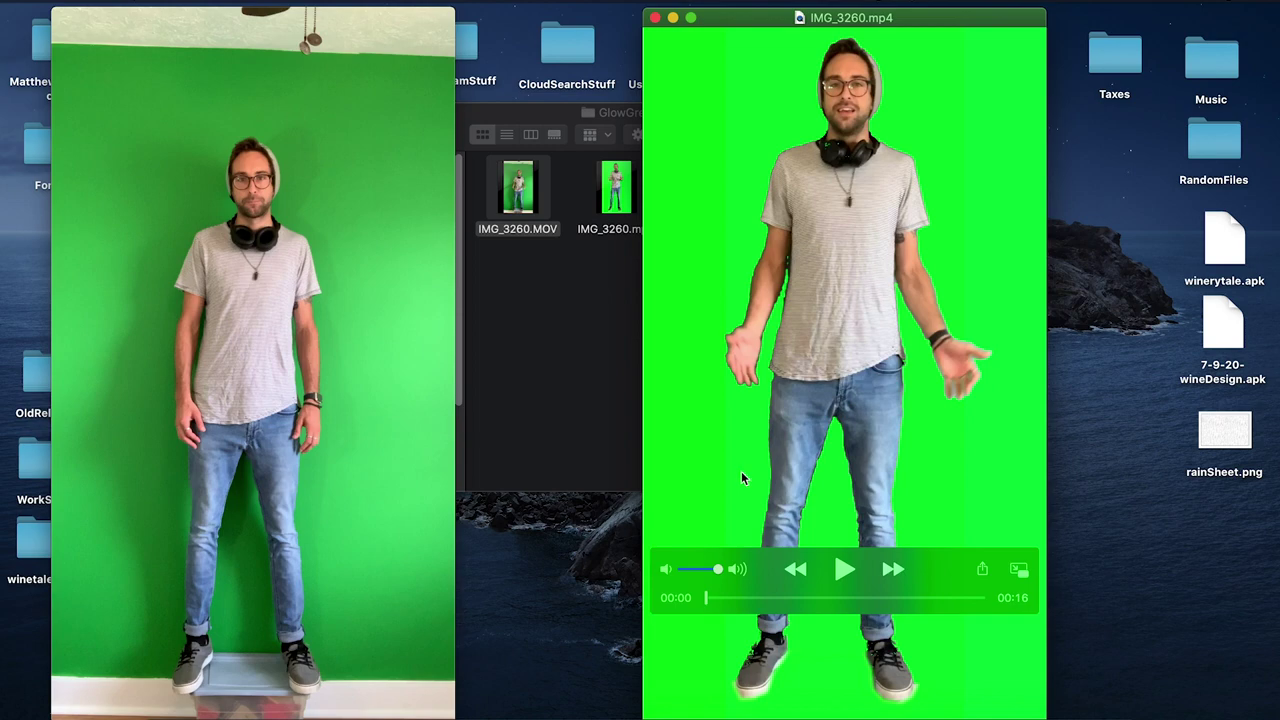
Compare the exported clip at 00:12 with the original at 00:17, then return to Premiere Pro
left_click_drag(714, 598, 870, 601)
left_click_drag(114, 597, 218, 600)
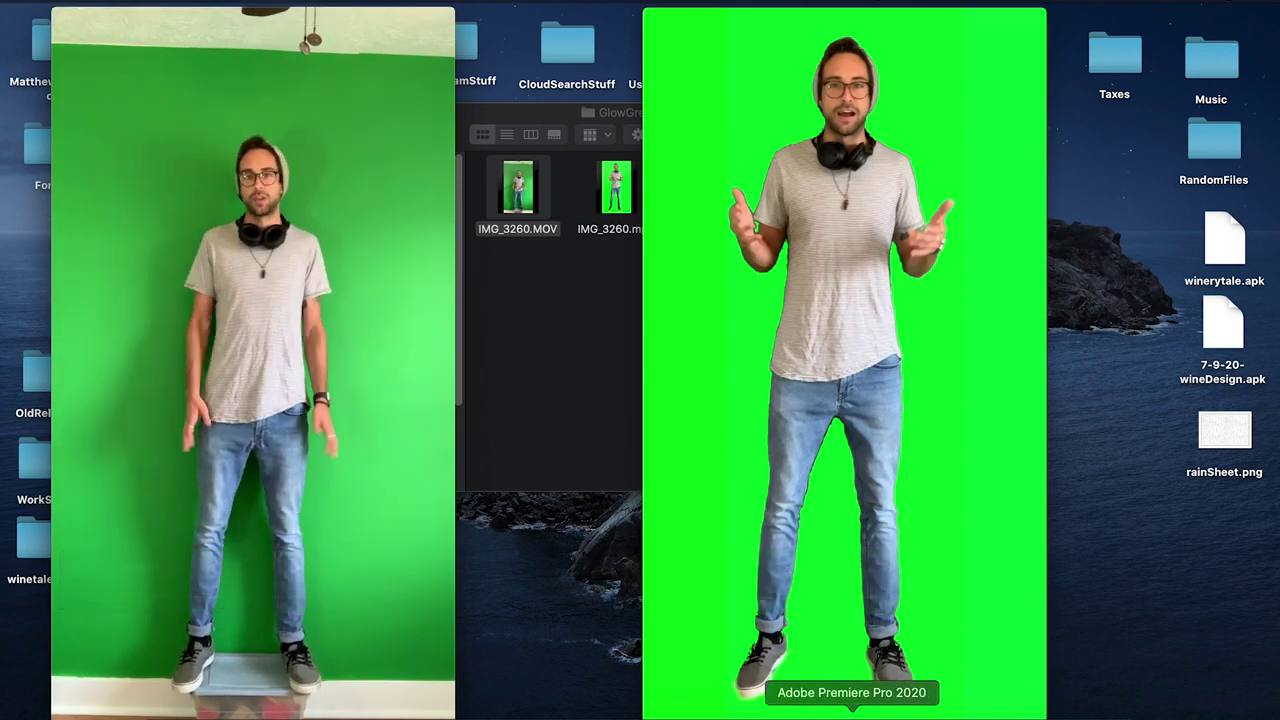
left_click(871, 712)
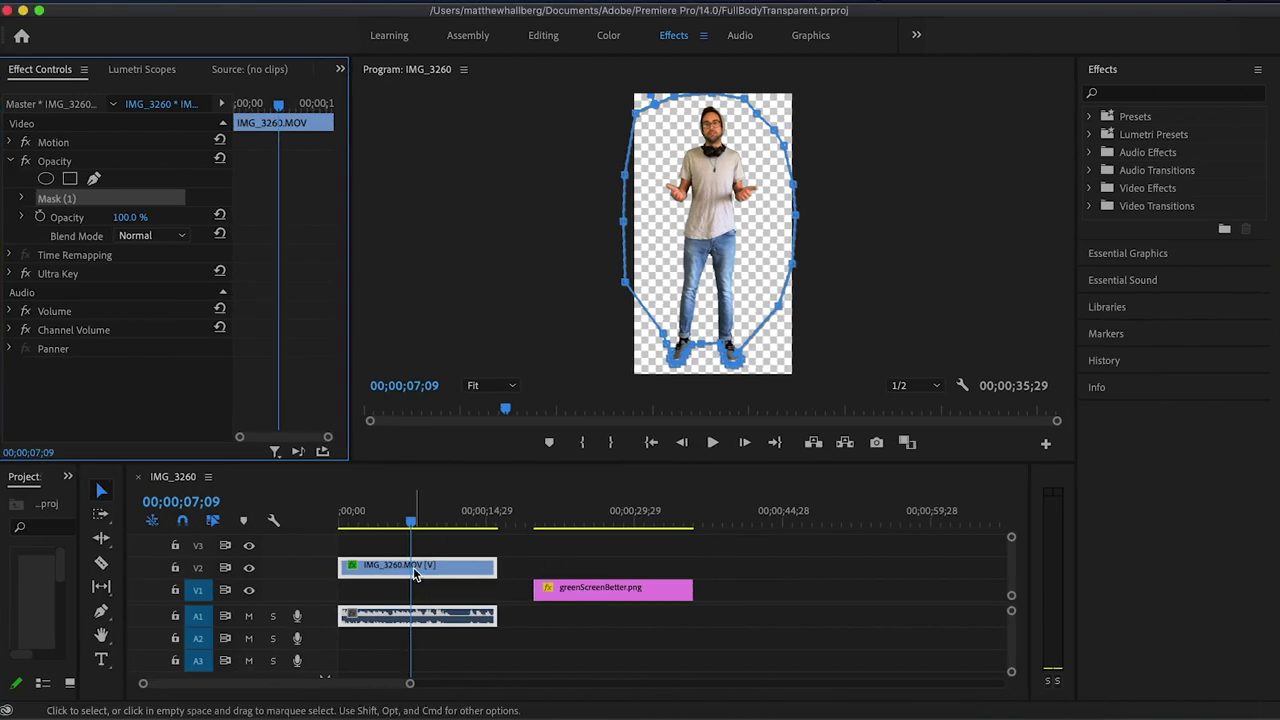
Review the Ultra Key settings at 00;00;05;06, keeping the Custom preset
left_click(11, 161)
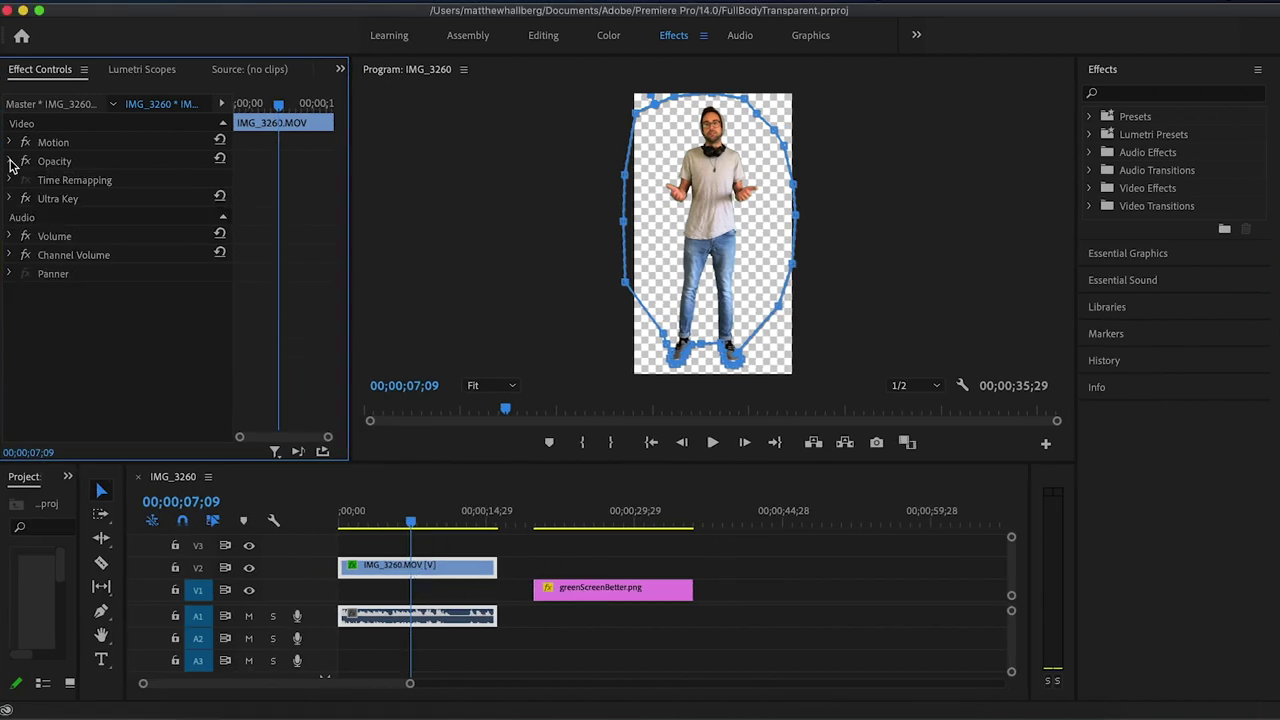
left_click(11, 198)
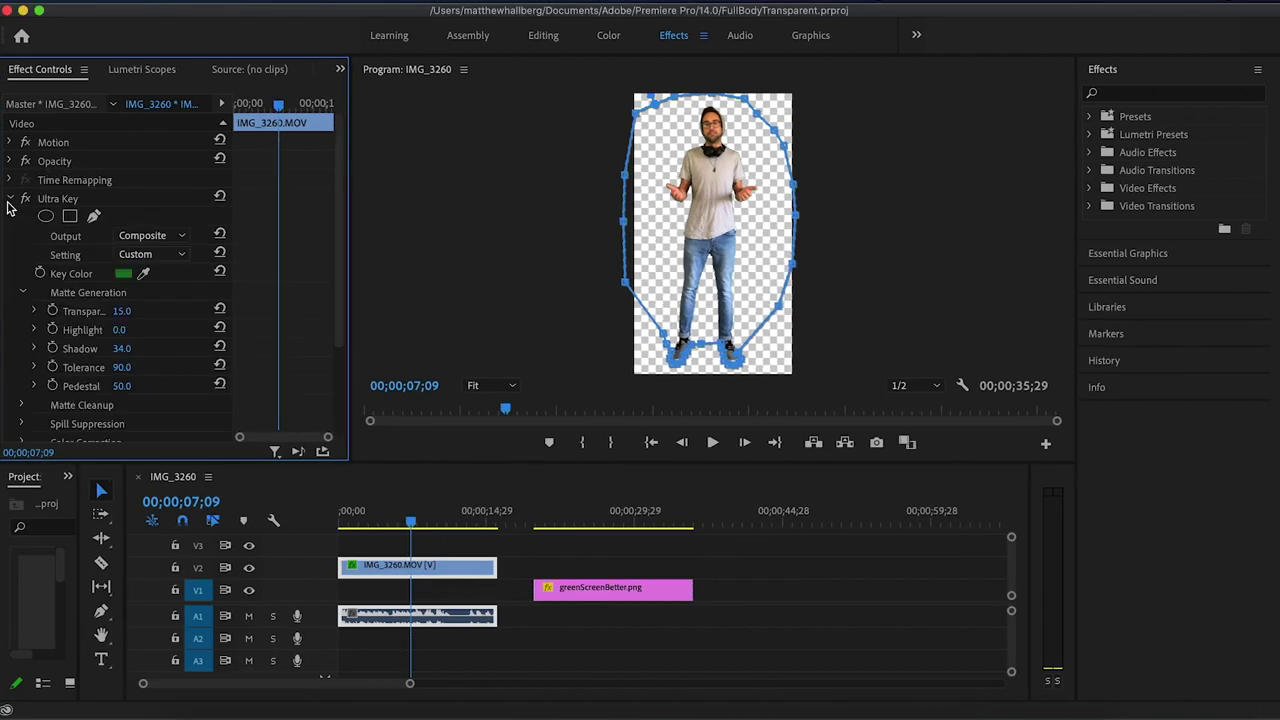
left_click(69, 201)
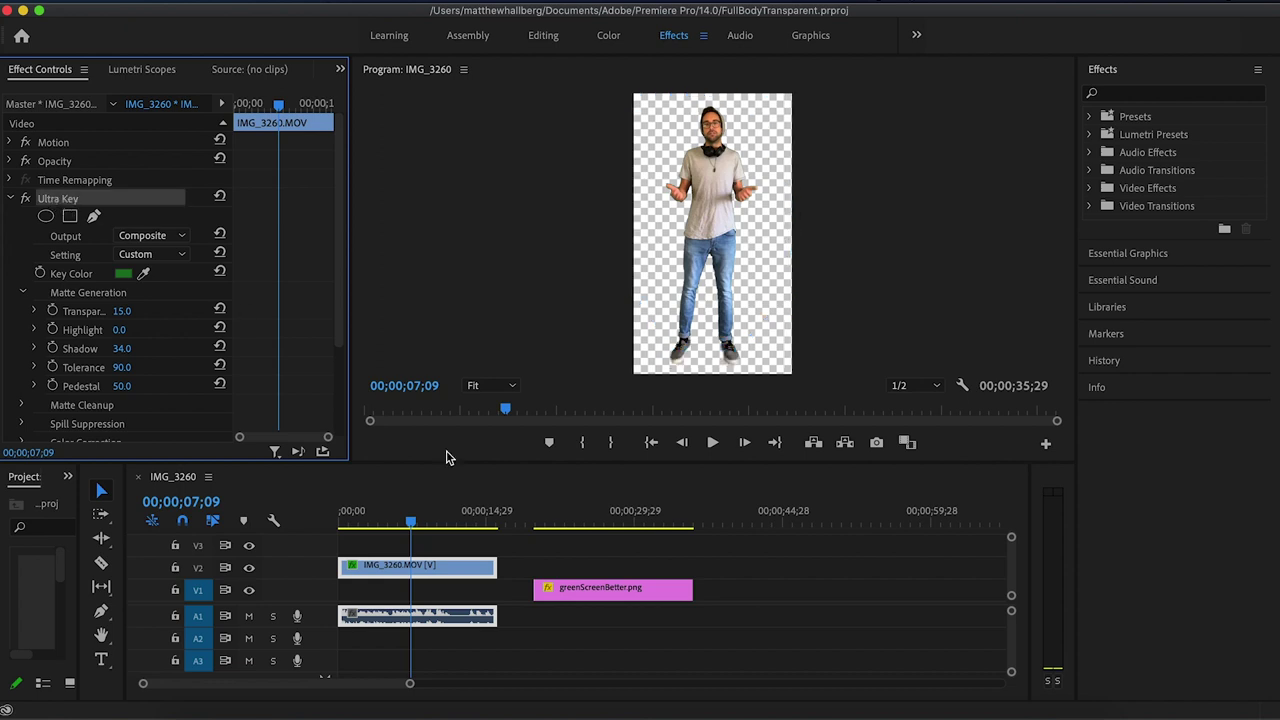
left_click_drag(411, 522, 389, 522)
left_click(131, 260)
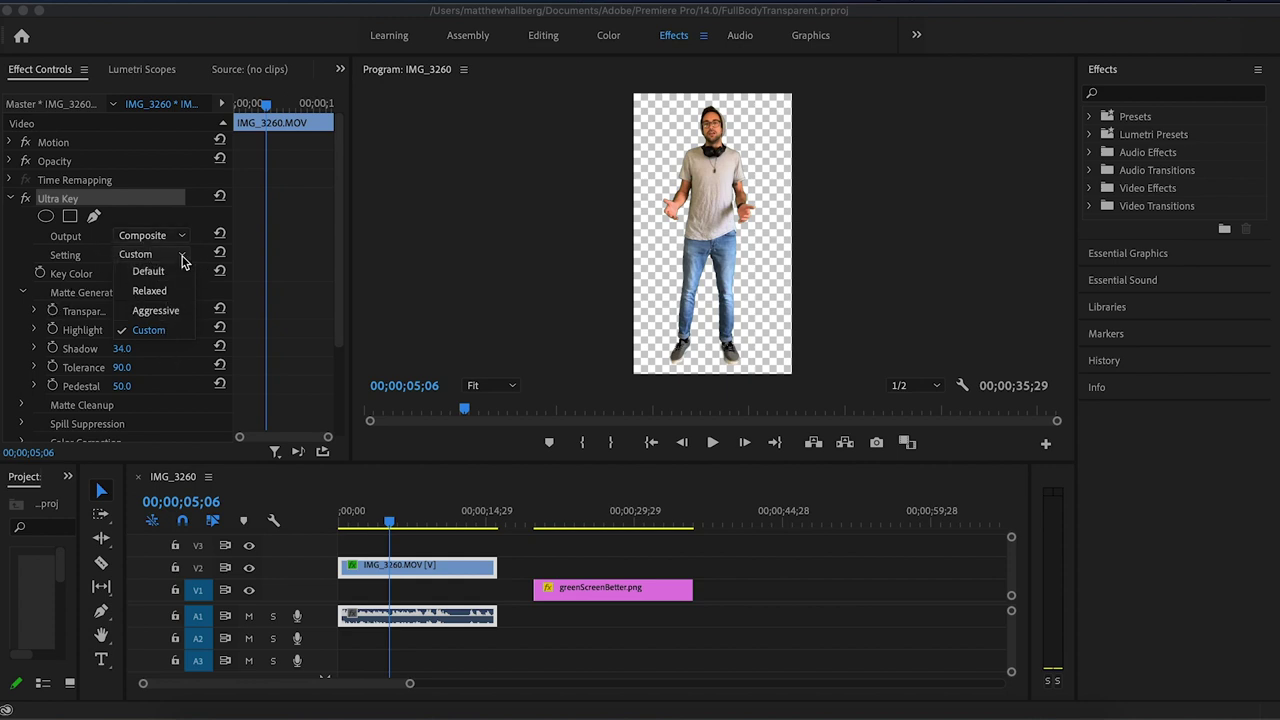
left_click(134, 253)
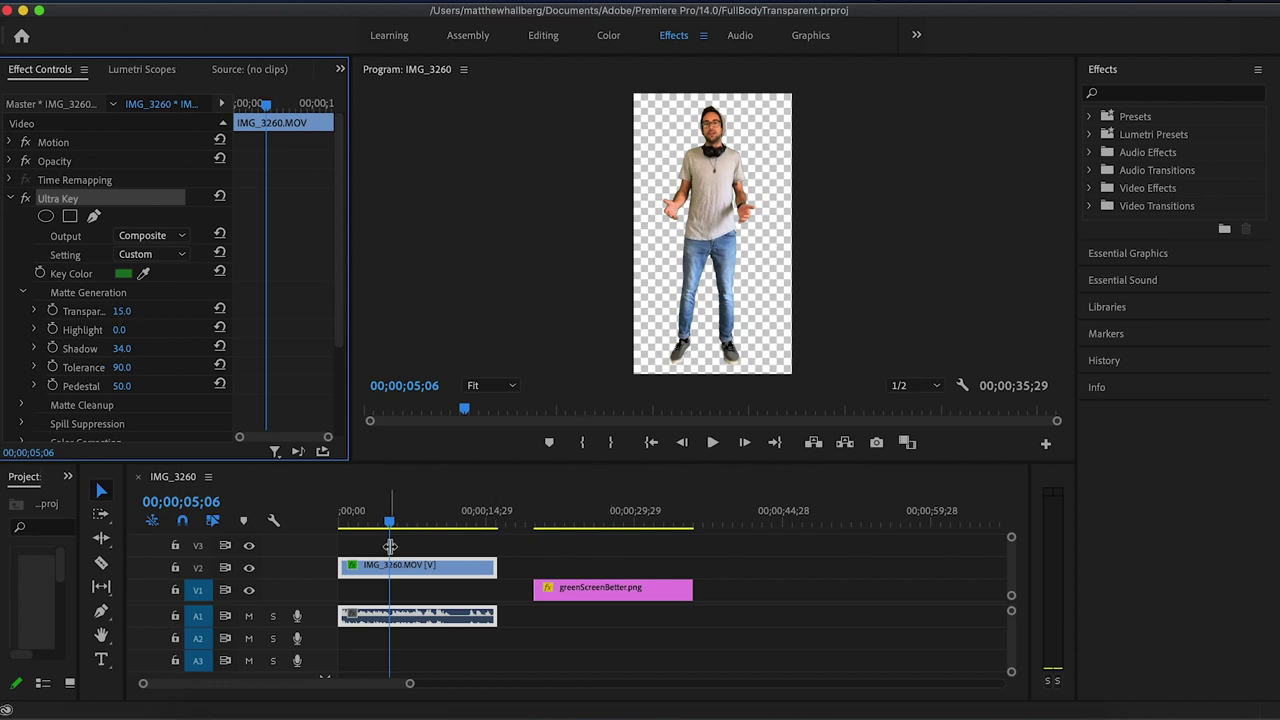
left_click(11, 198)
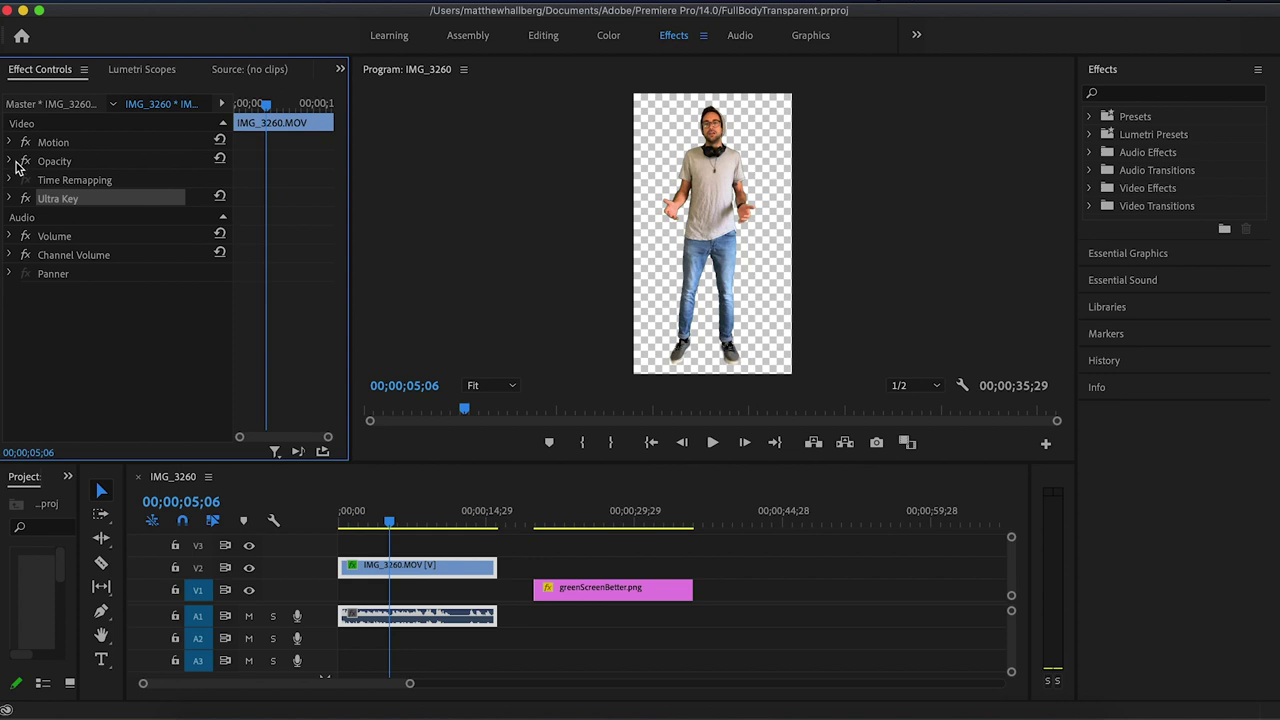
Inspect the Opacity mask, then move greenScreenBetter.png to the sequence start under IMG_3260
left_click(10, 161)
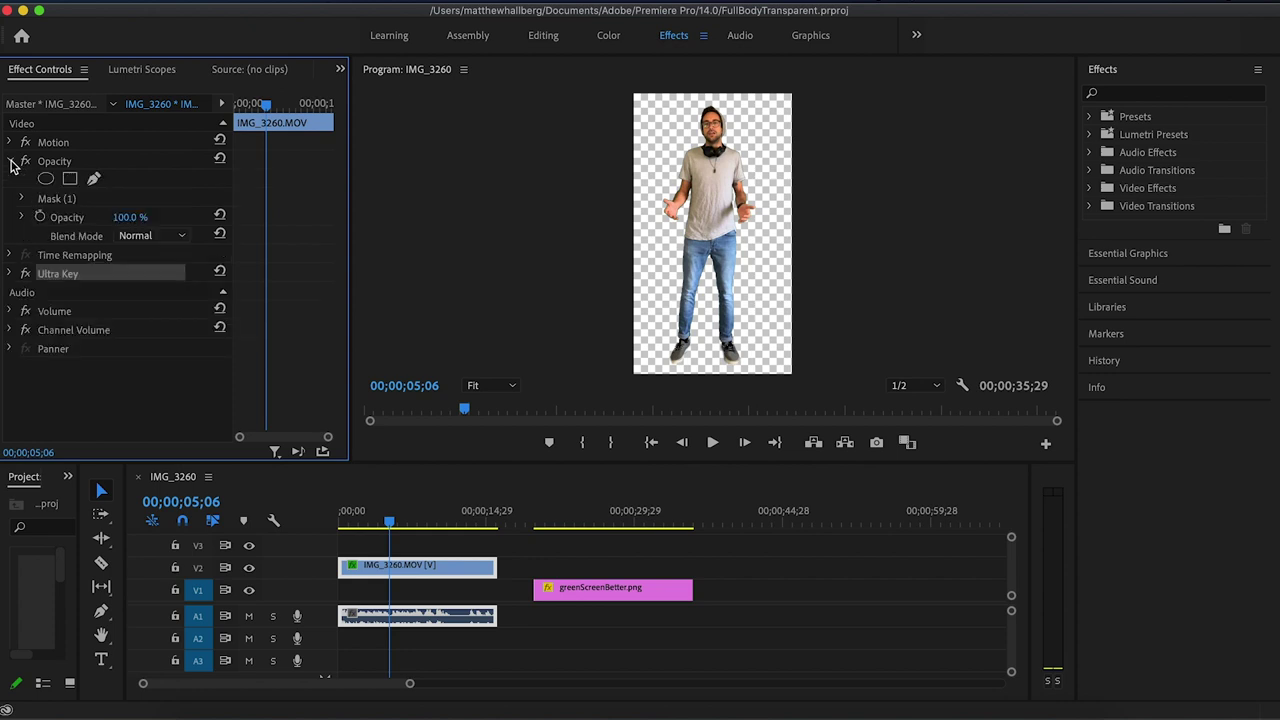
left_click(82, 218)
left_click(64, 166)
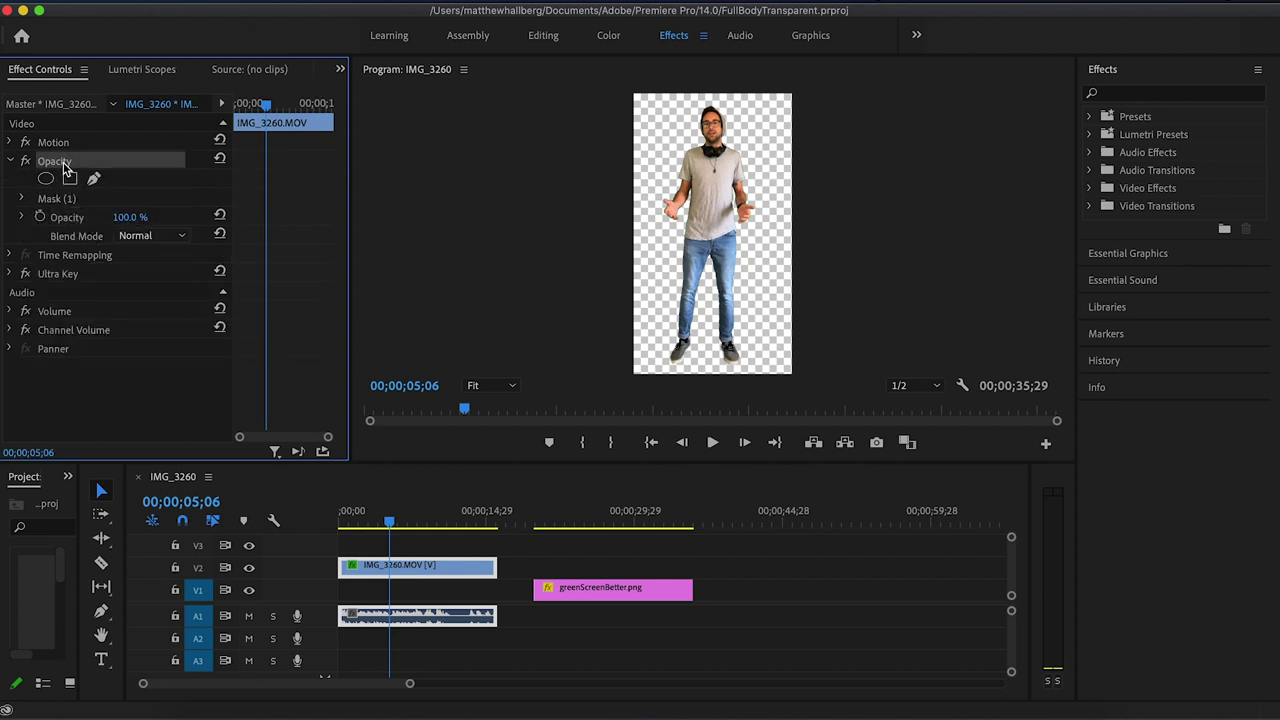
left_click(18, 199)
left_click(22, 199)
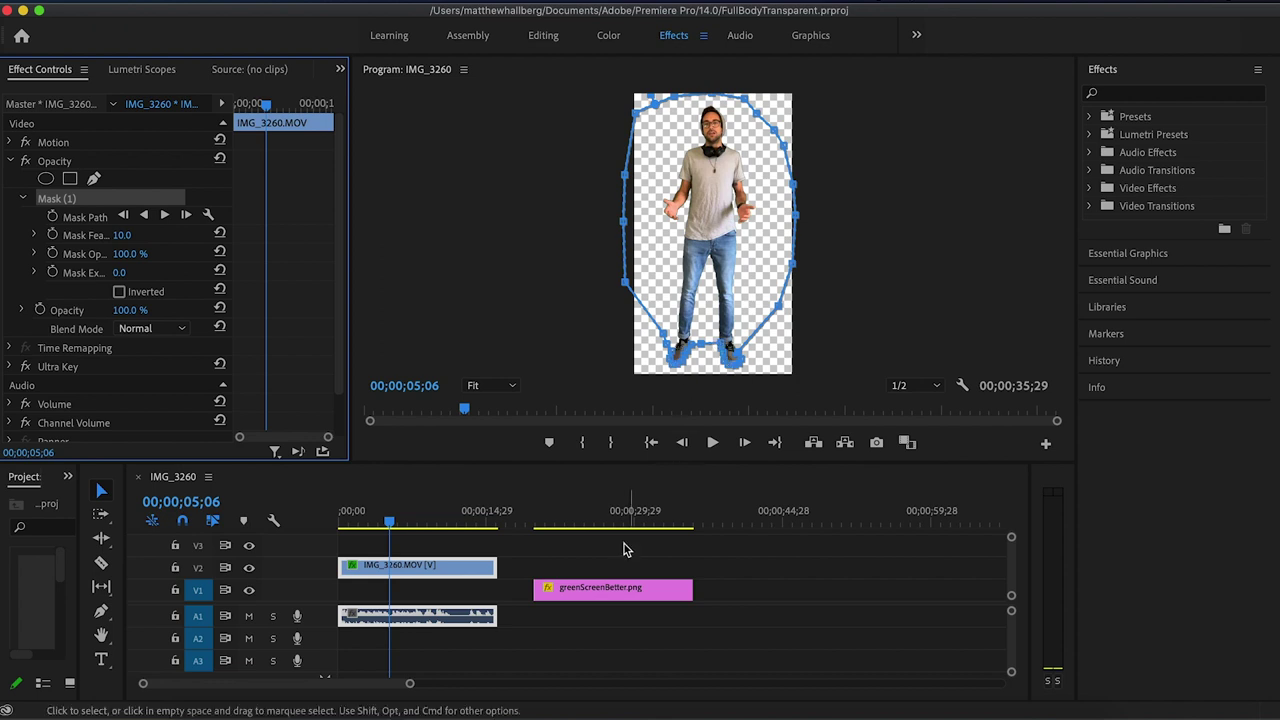
left_click(604, 603)
left_click_drag(604, 603, 402, 588)
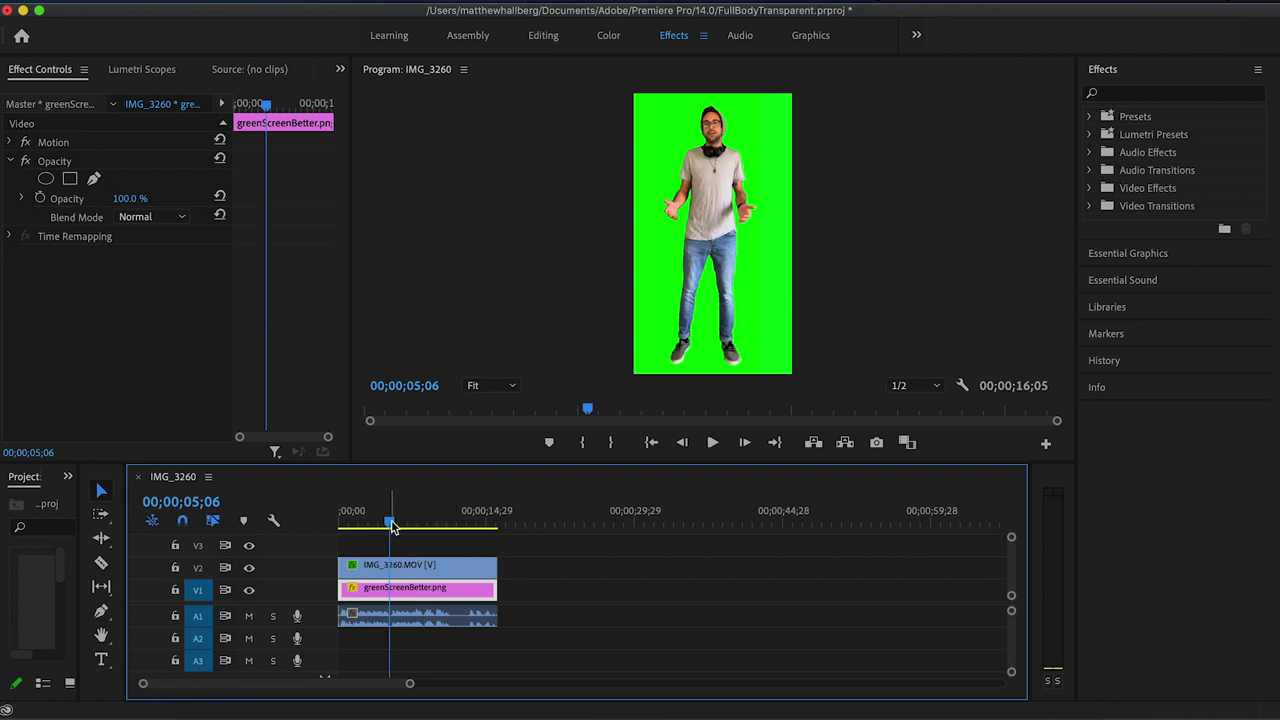
Scrub the green-backed composite back to 00;00;00;00, then bring up Premiere Pro's Preferences submenu
mouse_move(392, 527)
left_mouse_down()
mouse_move(358, 524)
mouse_move(369, 526)
left_mouse_up()
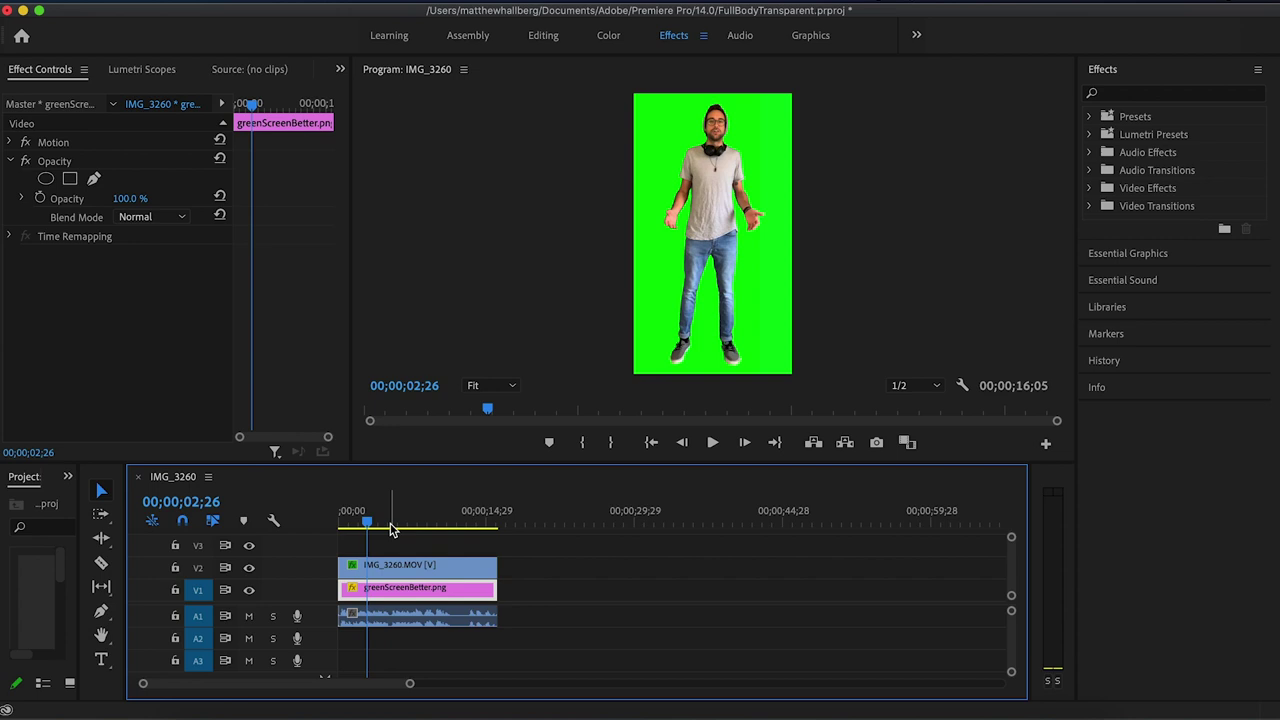
left_click_drag(368, 520, 340, 527)
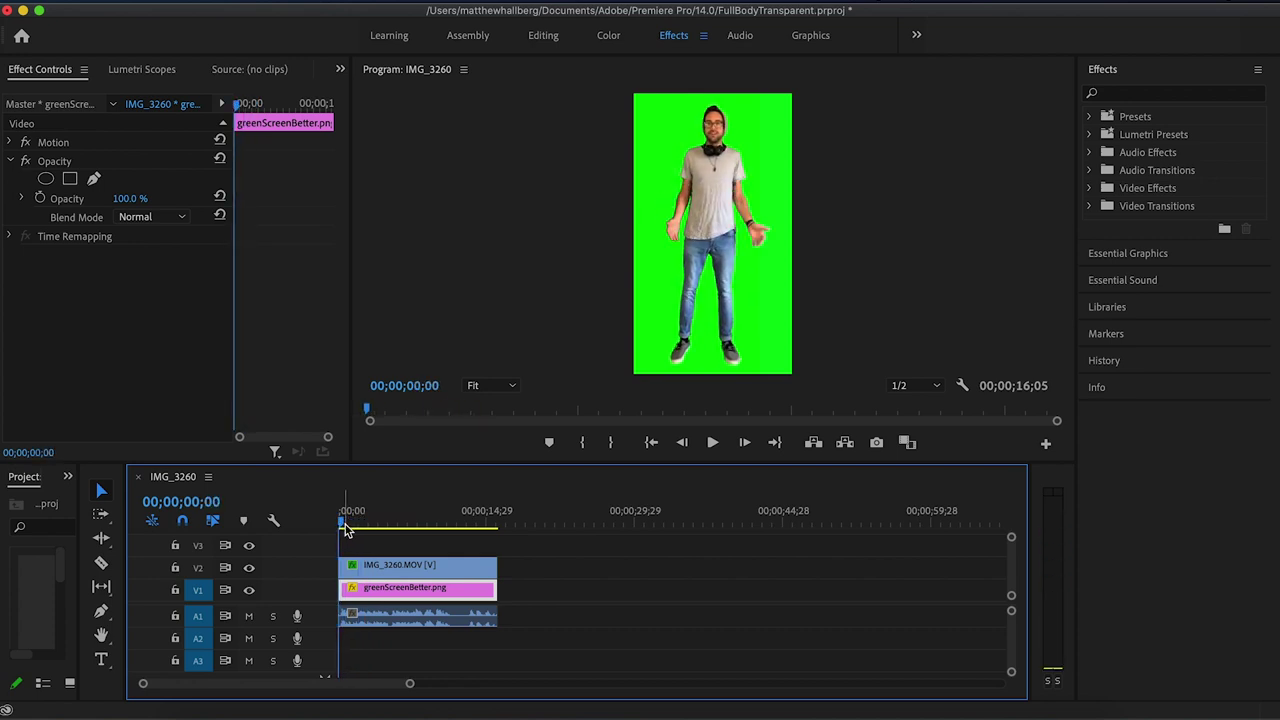
left_click(100, 2)
mouse_move(118, 42)
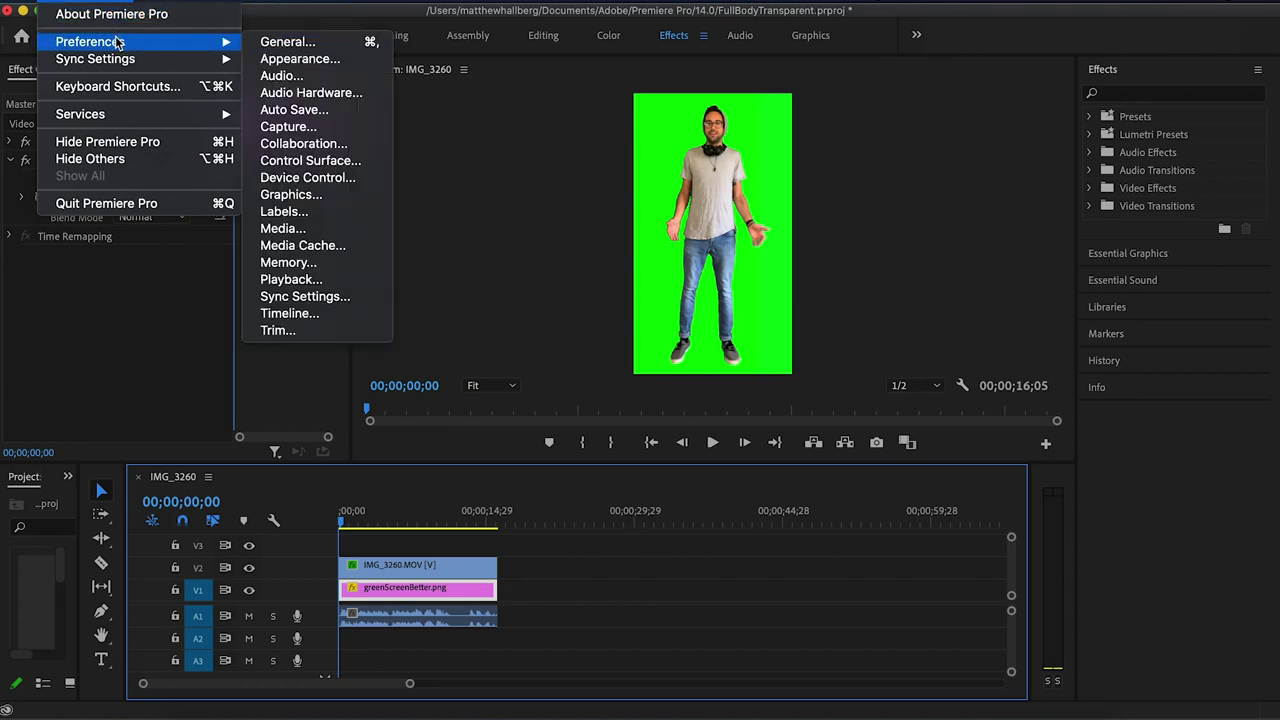
Open File > Export > Media, keeping the H.264 Match Source - High bitrate preset
mouse_move(160, 3)
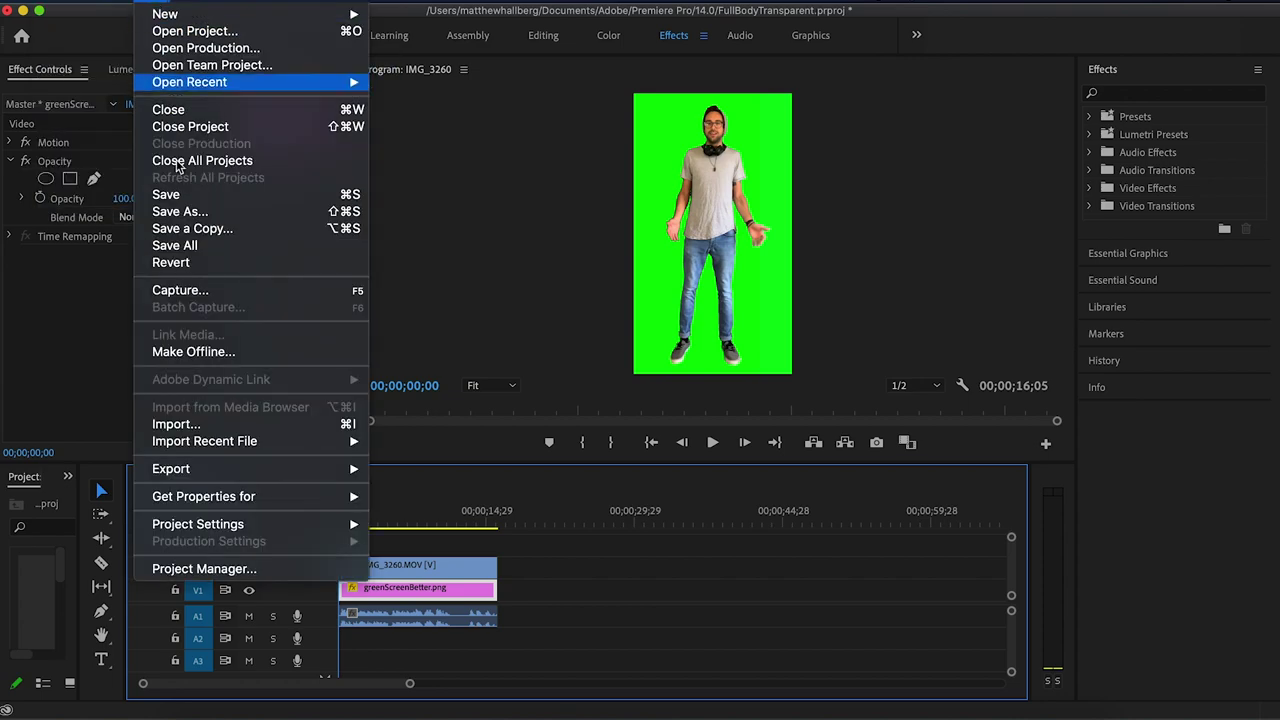
mouse_move(177, 468)
left_click(440, 468)
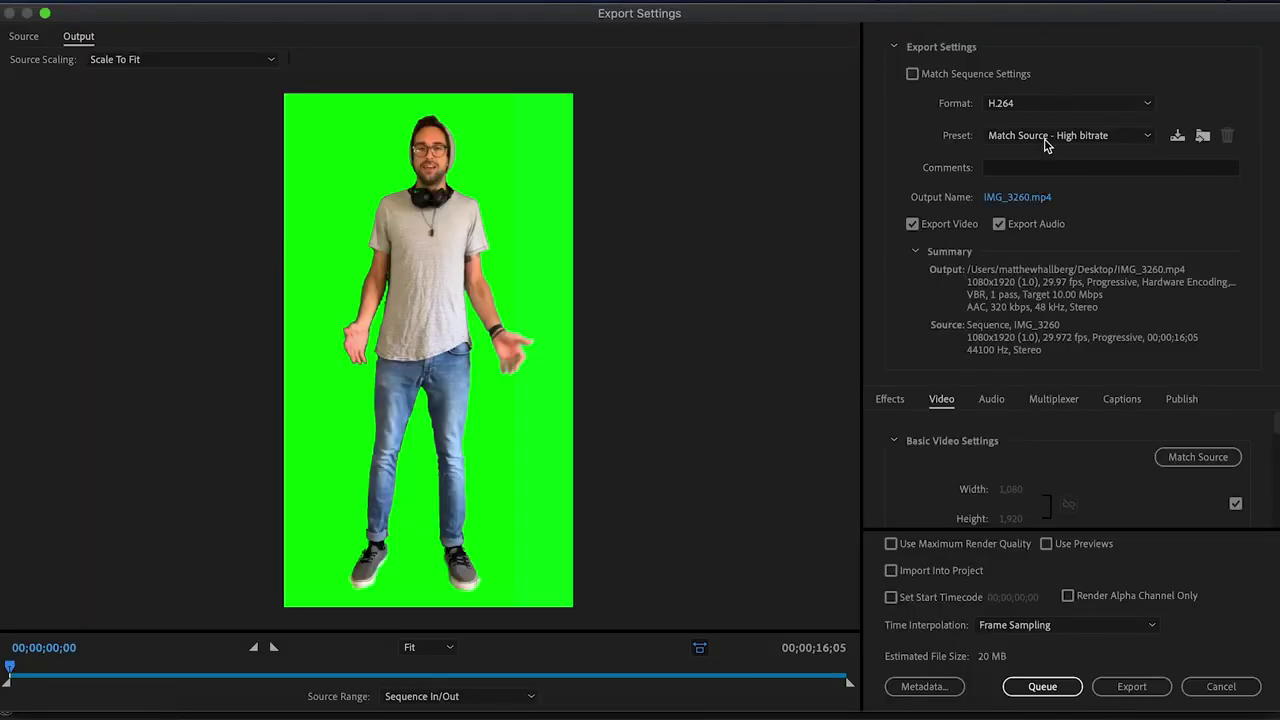
left_click(1046, 137)
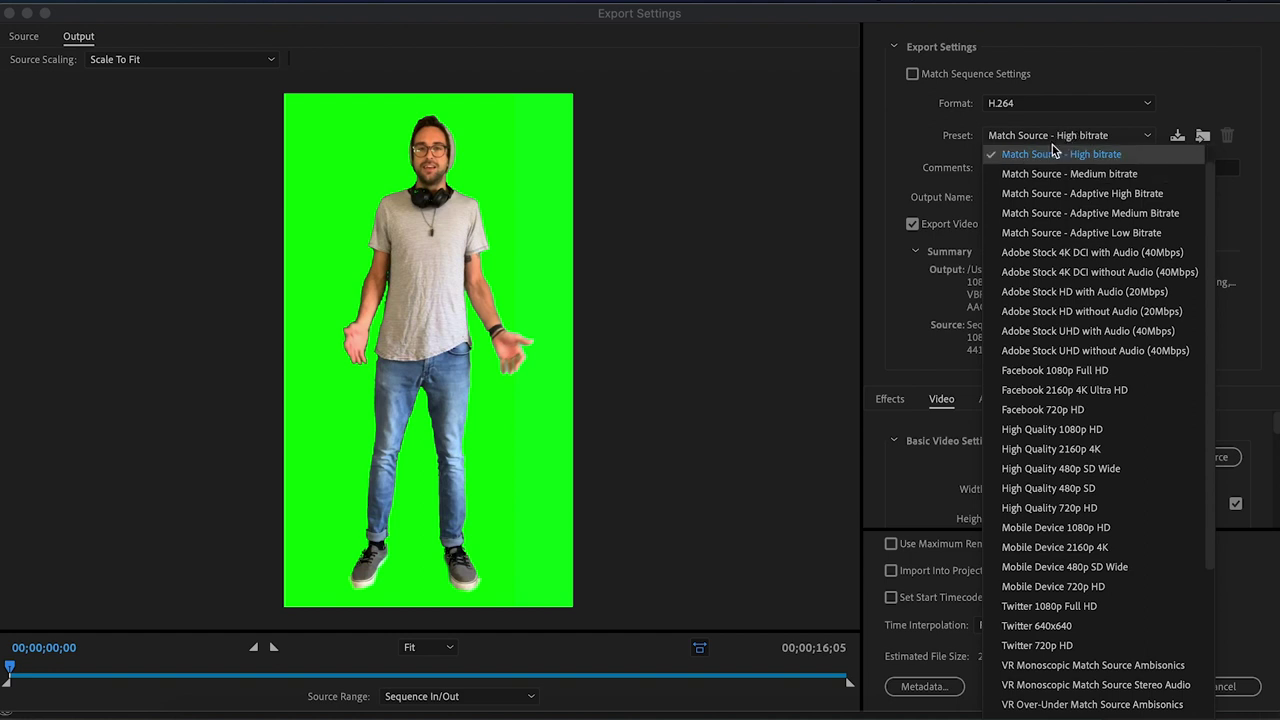
left_click(1124, 136)
left_click(1124, 136)
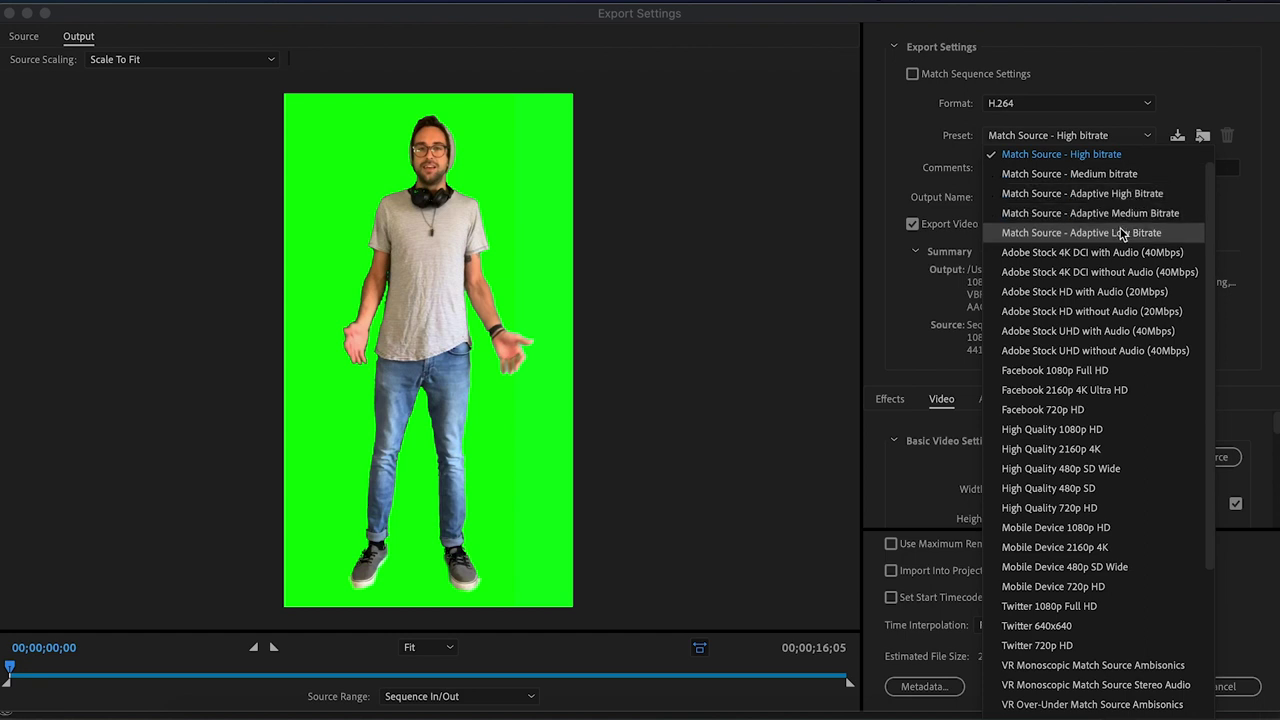
left_click(1108, 40)
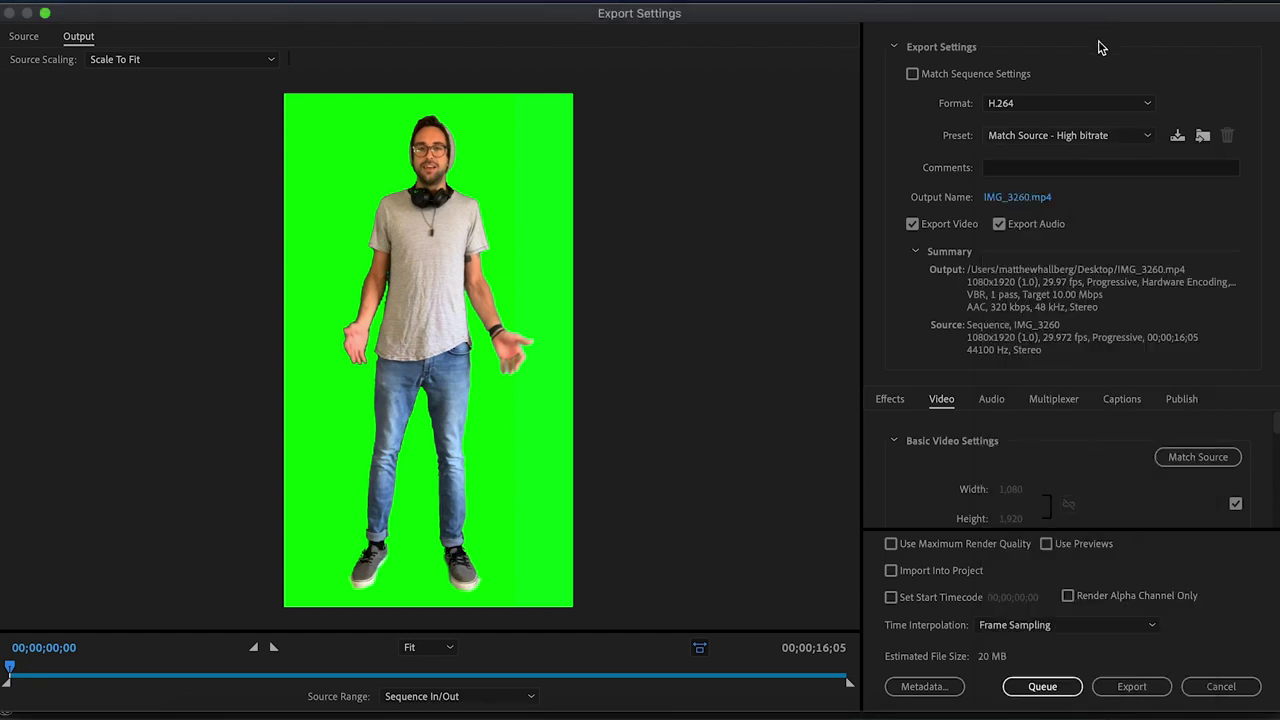